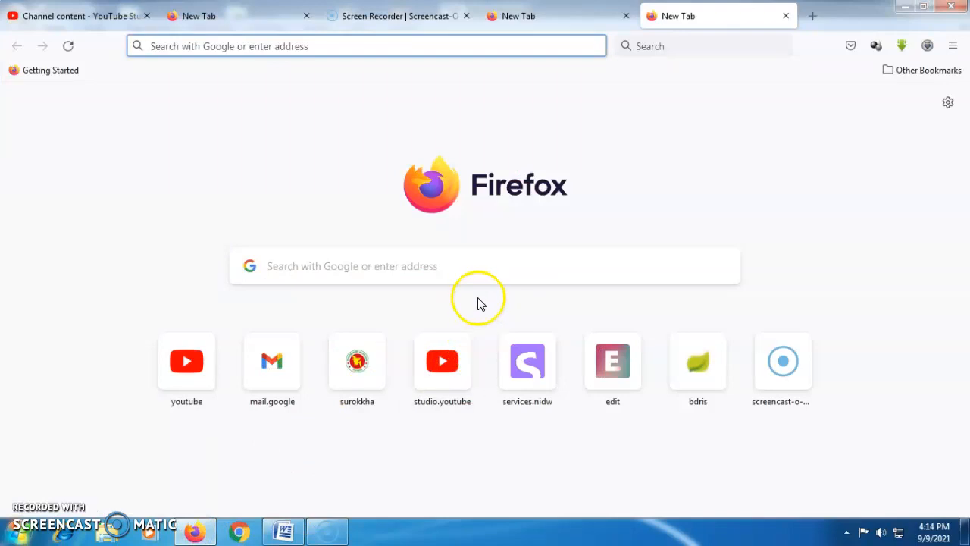
# Search Google for 'bris' from the new-tab search box.
pyautogui.click(310, 277)
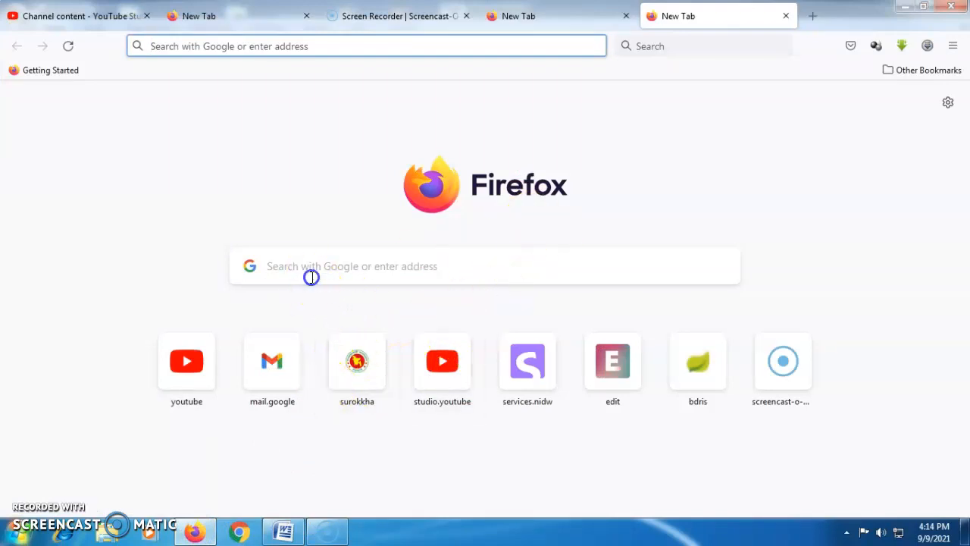
pyautogui.write('bcR')
pyautogui.press('BackSpace')
pyautogui.write('û')
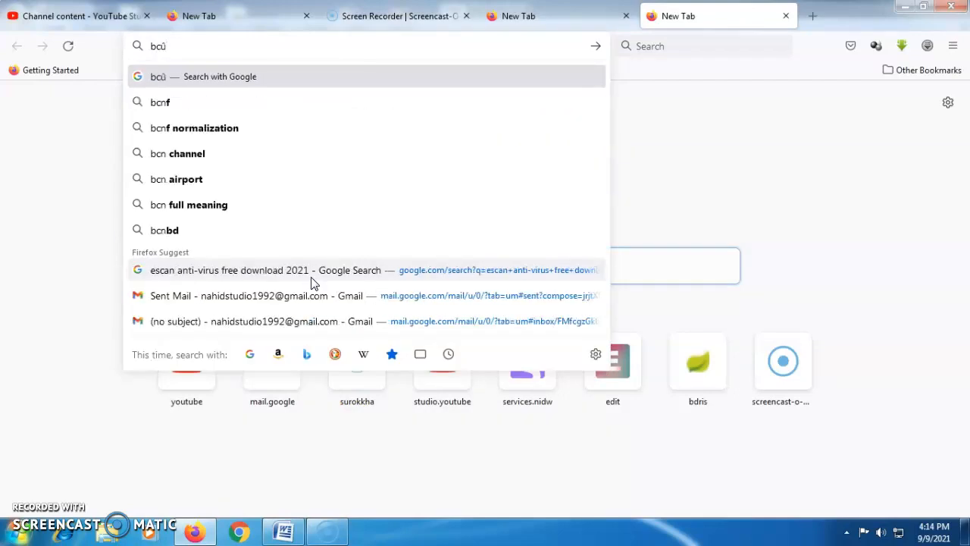
pyautogui.press('BackSpace')
pyautogui.press('BackSpace')
pyautogui.press('BackSpace')
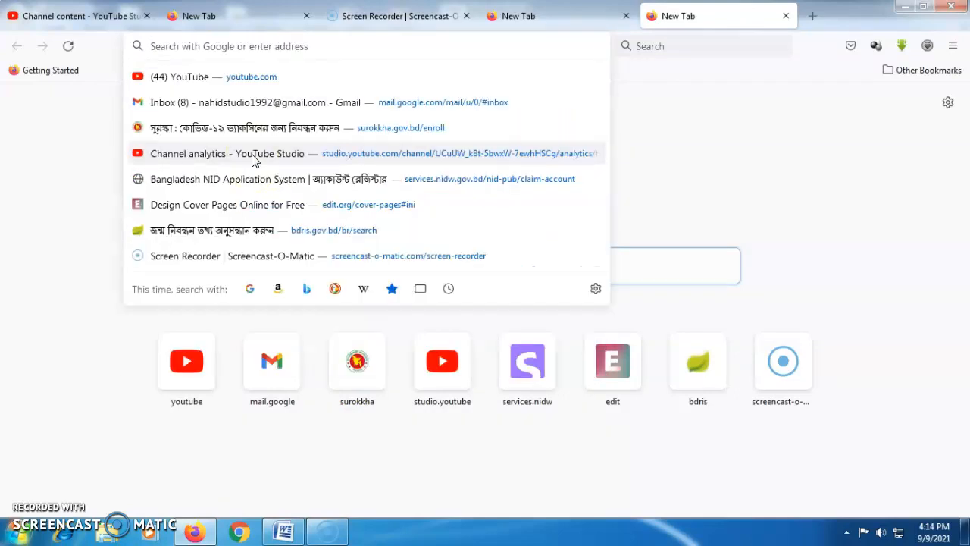
pyautogui.write('b')
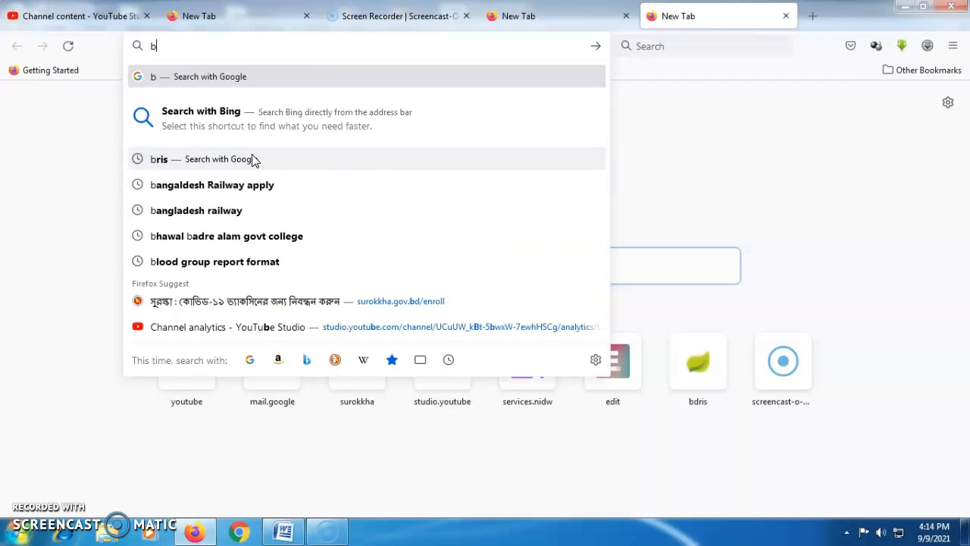
pyautogui.write('ris')
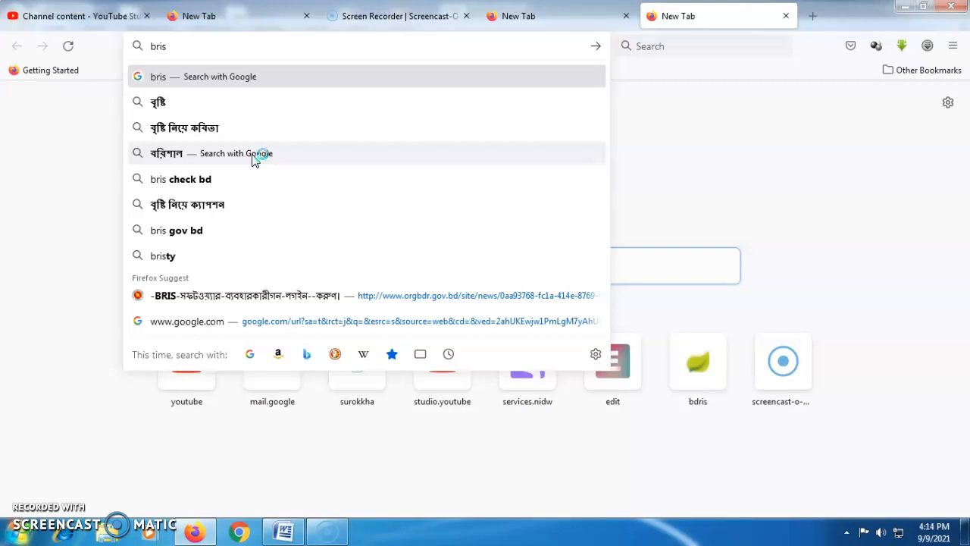
pyautogui.click(174, 76)
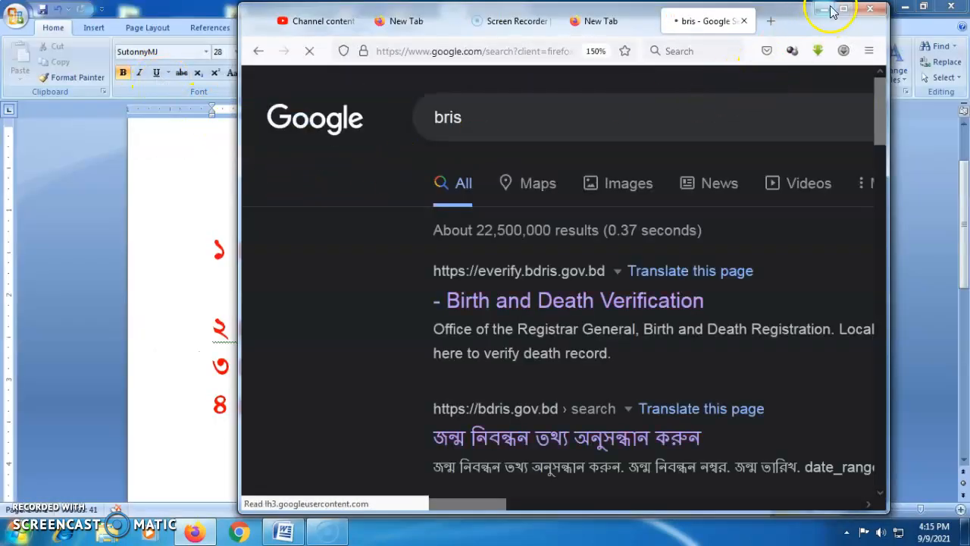
# Maximize the browser and open the bdris.gov.bd 'জন্ম নিবন্ধন তথ্য অনুসন্ধান করুন' result.
pyautogui.click(843, 9)
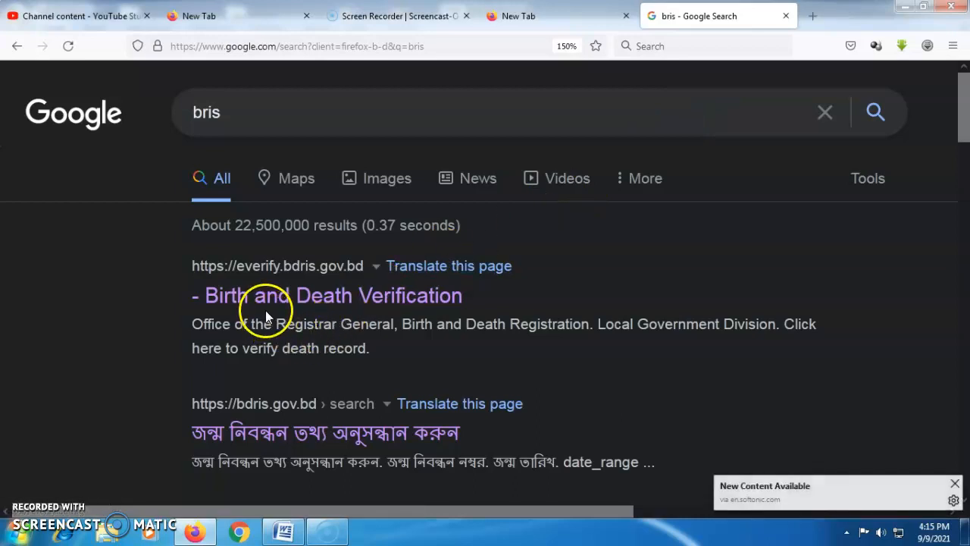
pyautogui.scroll(-2, 961, 136)
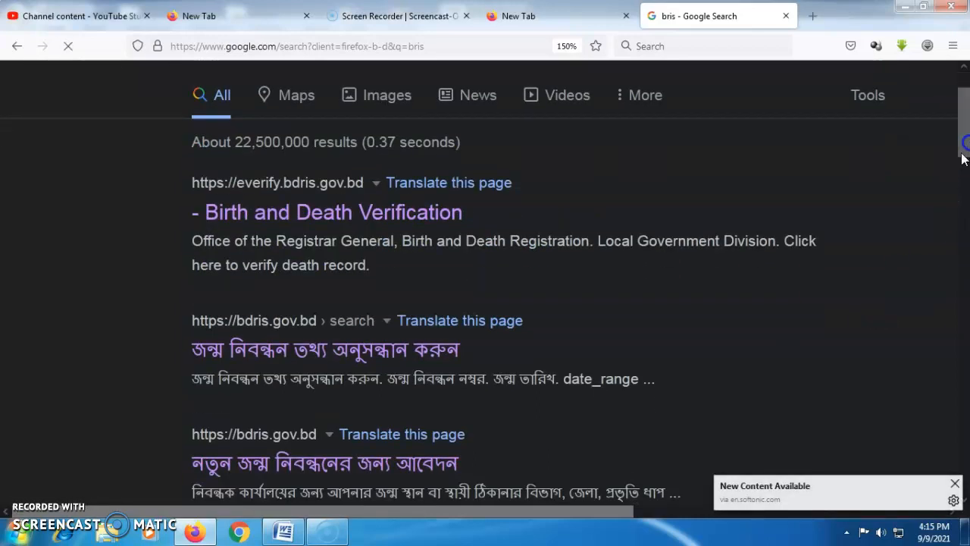
pyautogui.scroll(-1, 962, 146)
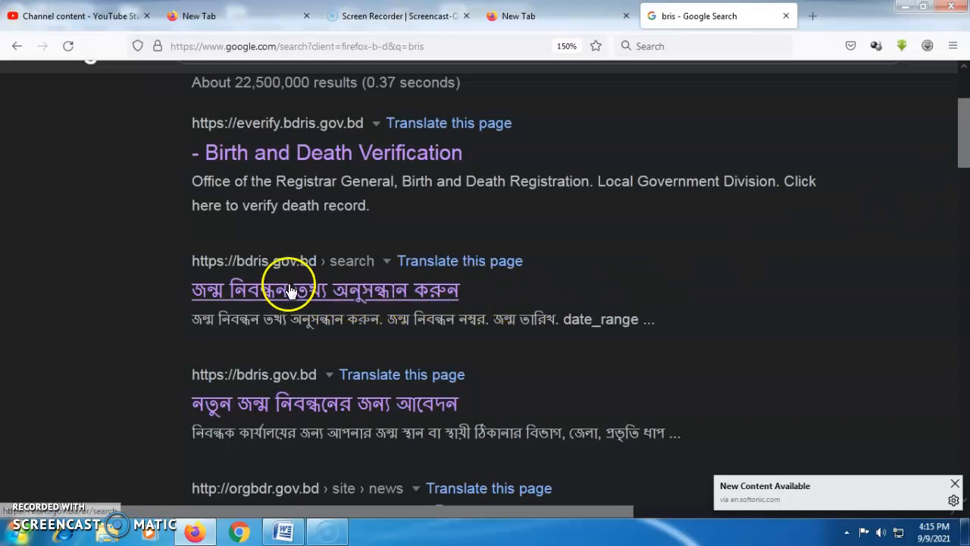
pyautogui.doubleClick(258, 290)
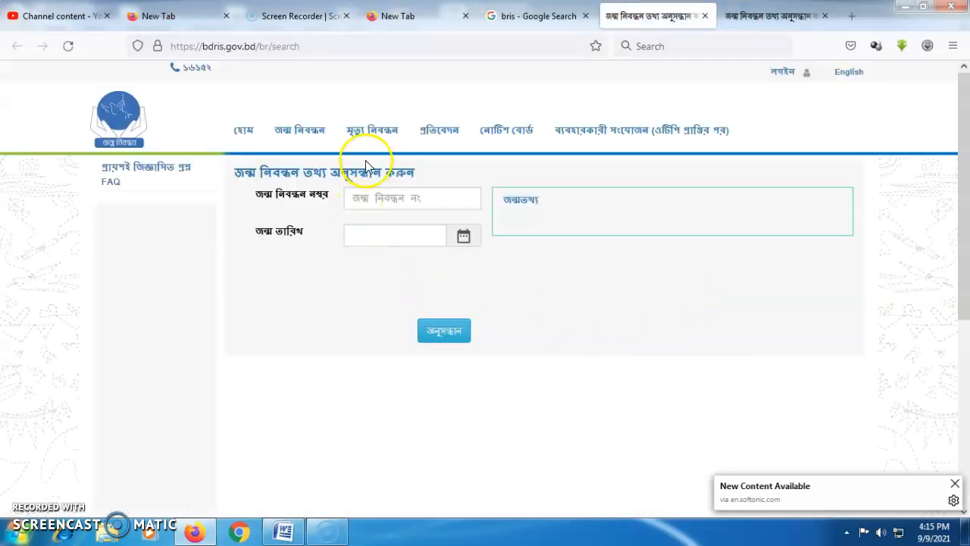
# Open জন্ম নিবন্ধন আবেদন from the জন্ম নিবন্ধন menu.
pyautogui.moveTo(326, 141)
pyautogui.moveTo(371, 133)
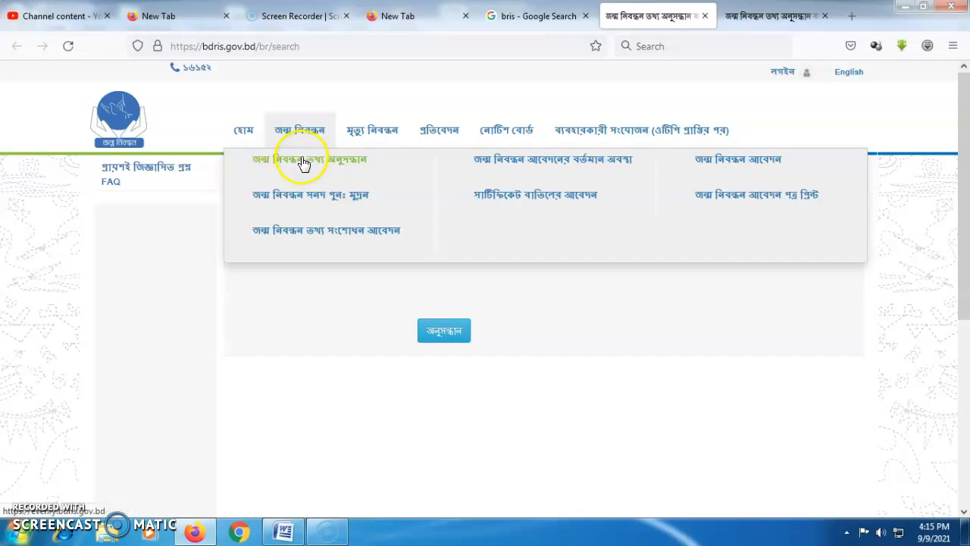
pyautogui.click(732, 171)
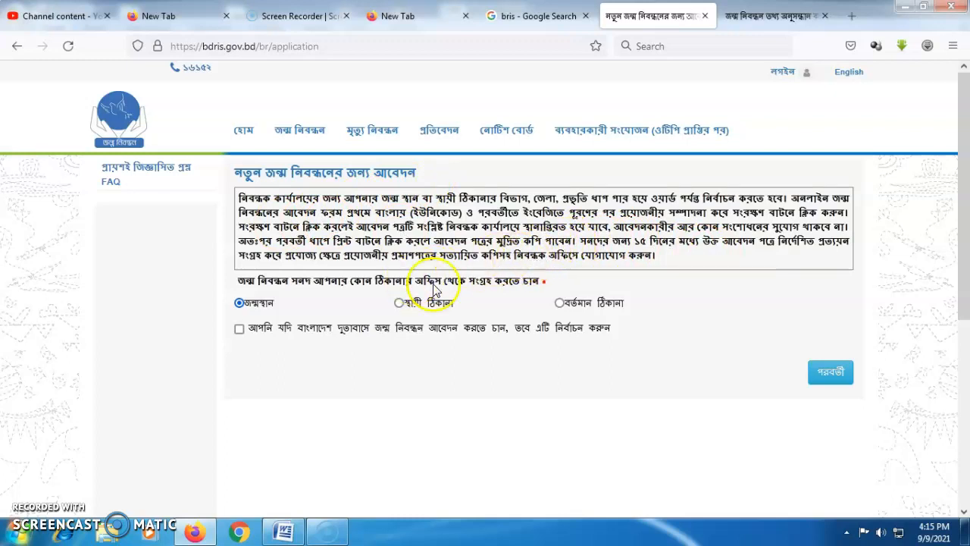
# Select স্থায়ী ঠিকানা as the office for collecting the birth certificate.
pyautogui.moveTo(964, 283); pyautogui.dragTo(964, 287)
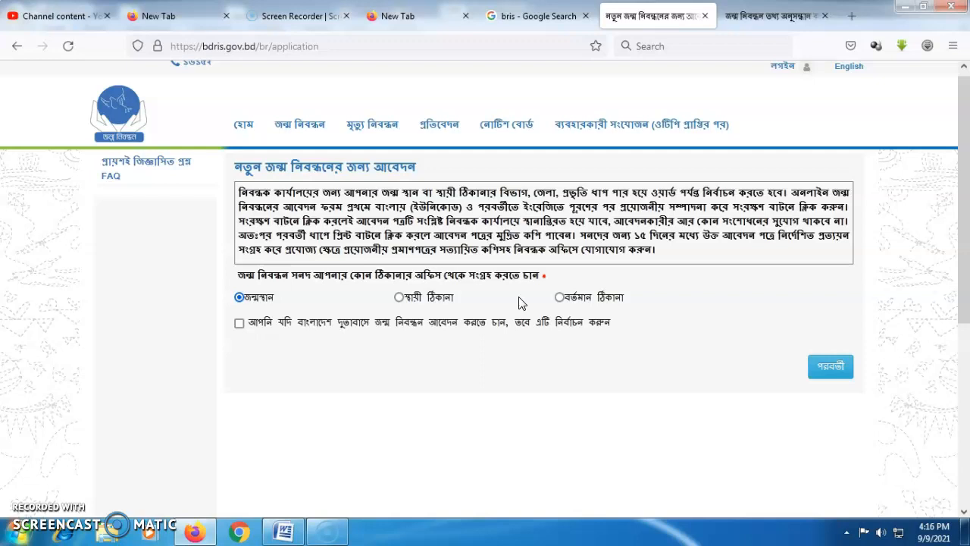
pyautogui.click(557, 300)
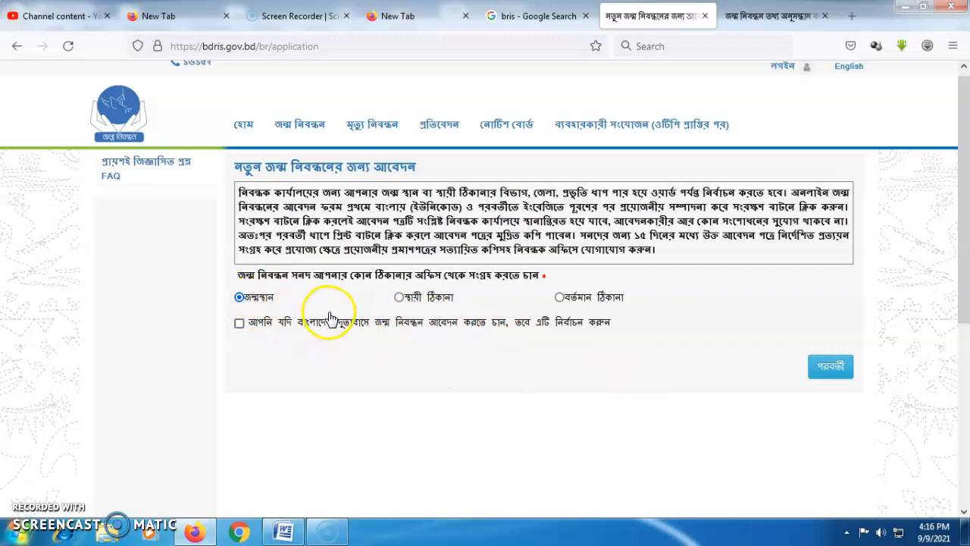
pyautogui.click(398, 298)
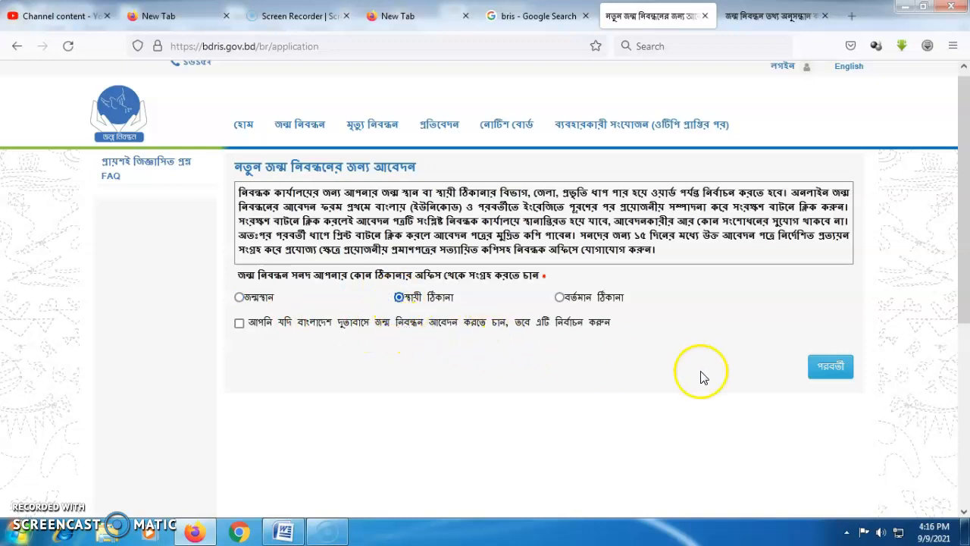
# Continue to the registrant details form and switch the keyboard to Bangla Unicode.
pyautogui.click(830, 372)
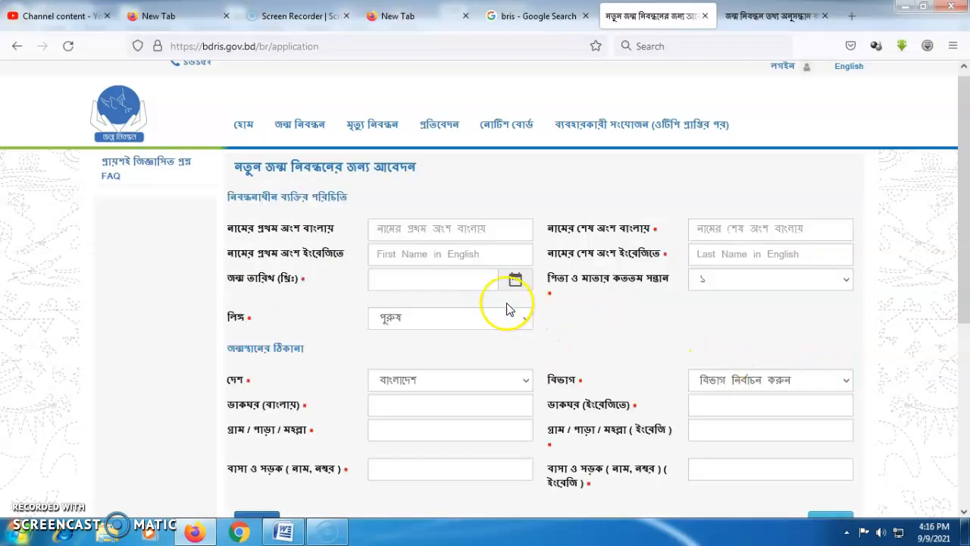
pyautogui.click(423, 230)
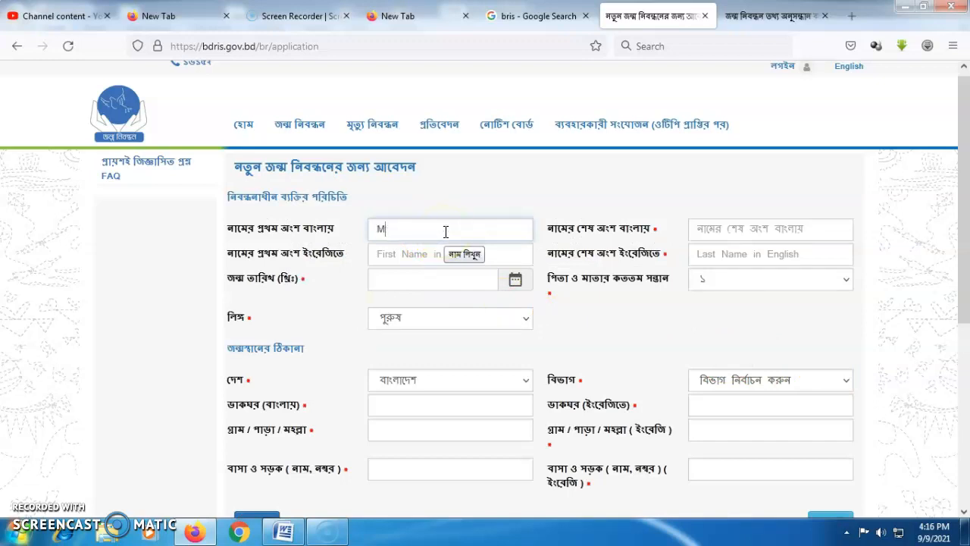
pyautogui.write('M')
pyautogui.press('BackSpace')
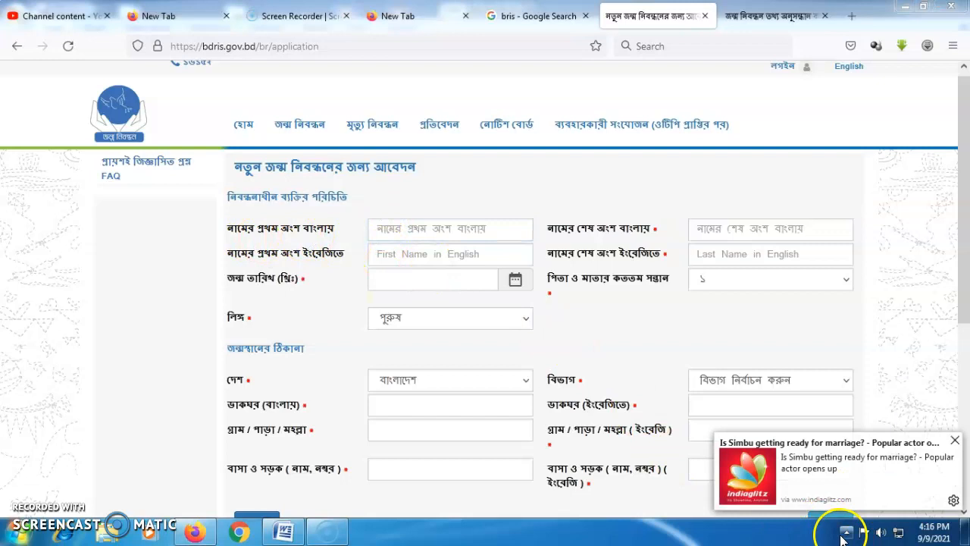
pyautogui.click(845, 534)
pyautogui.rightClick(878, 435)
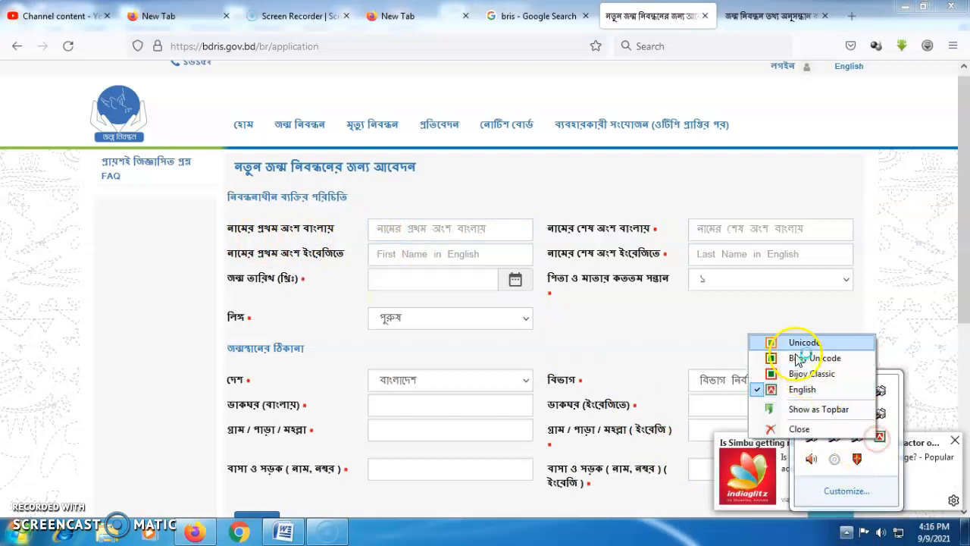
pyautogui.click(788, 347)
pyautogui.click(413, 232)
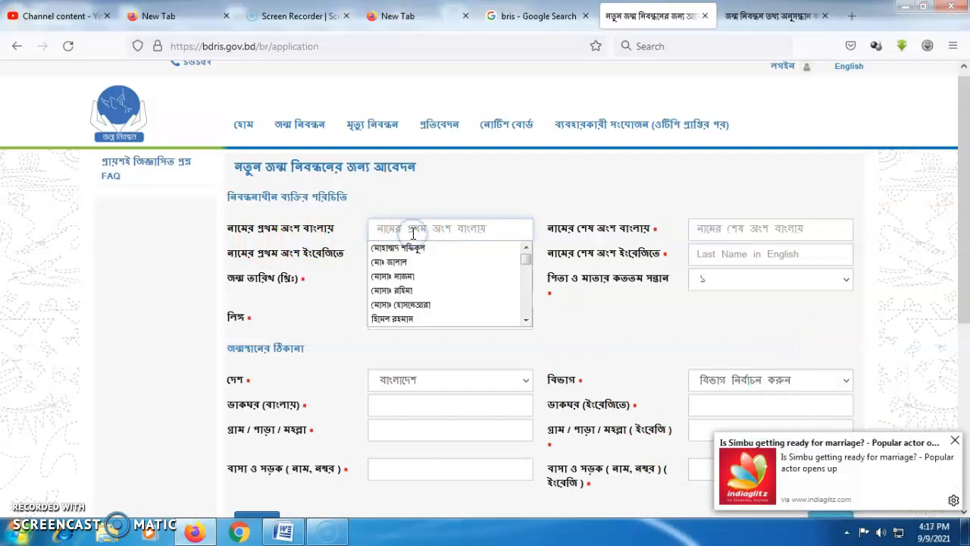
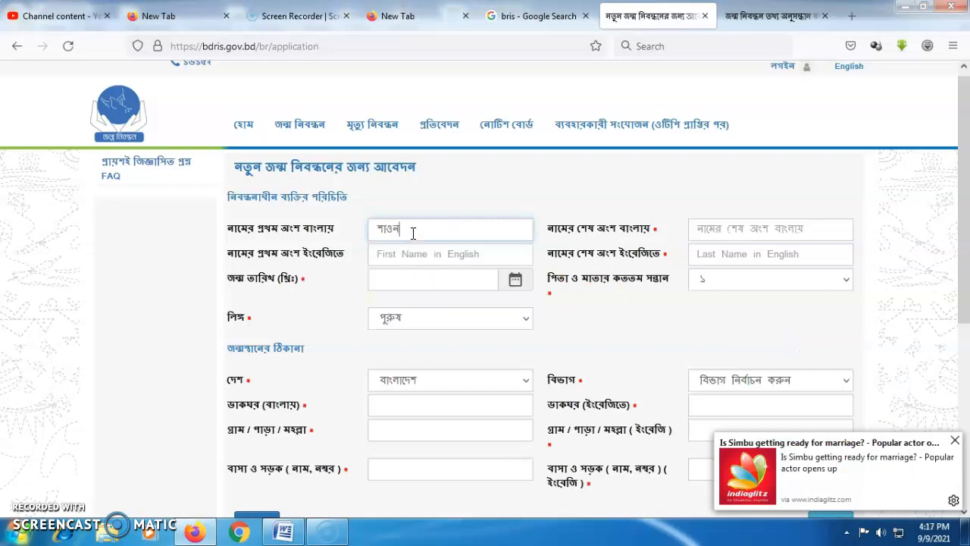
pyautogui.click(700, 230)
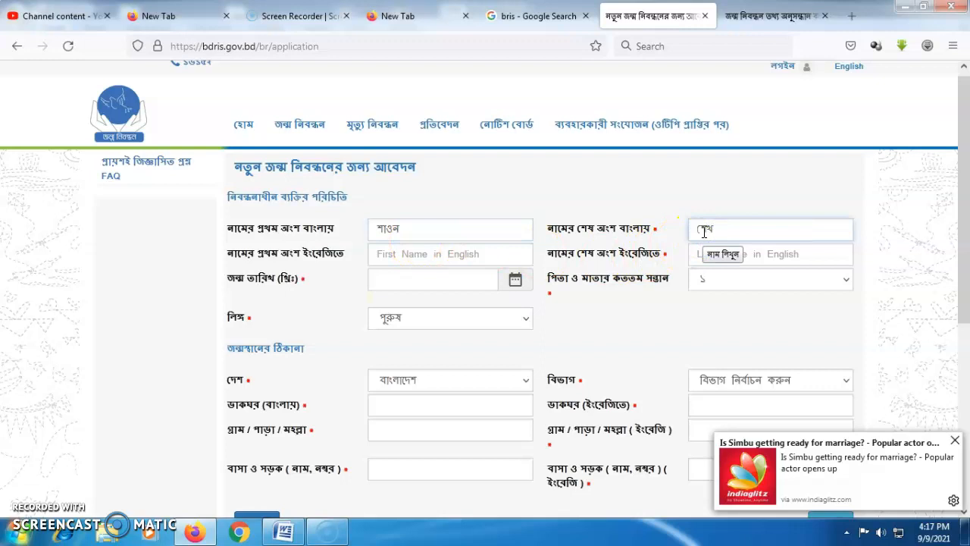
pyautogui.click(412, 261)
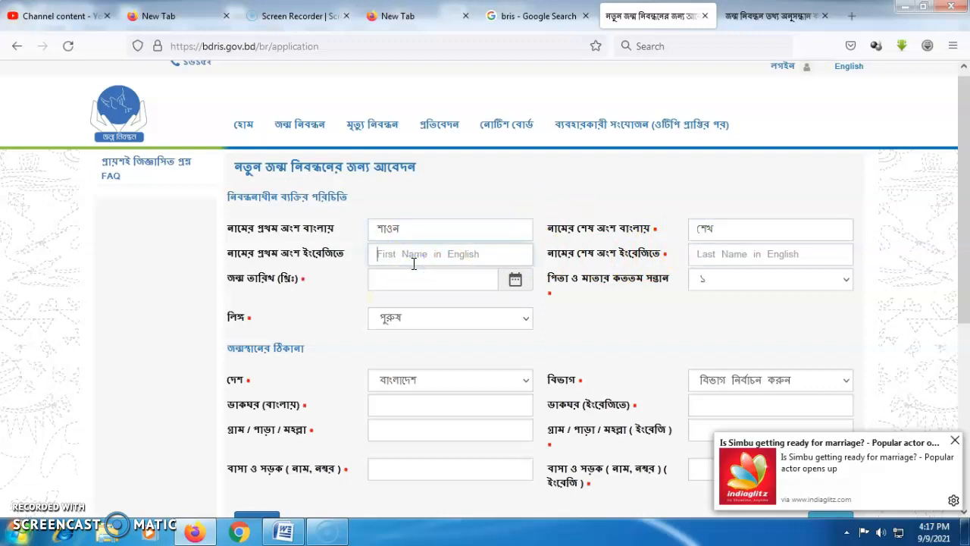
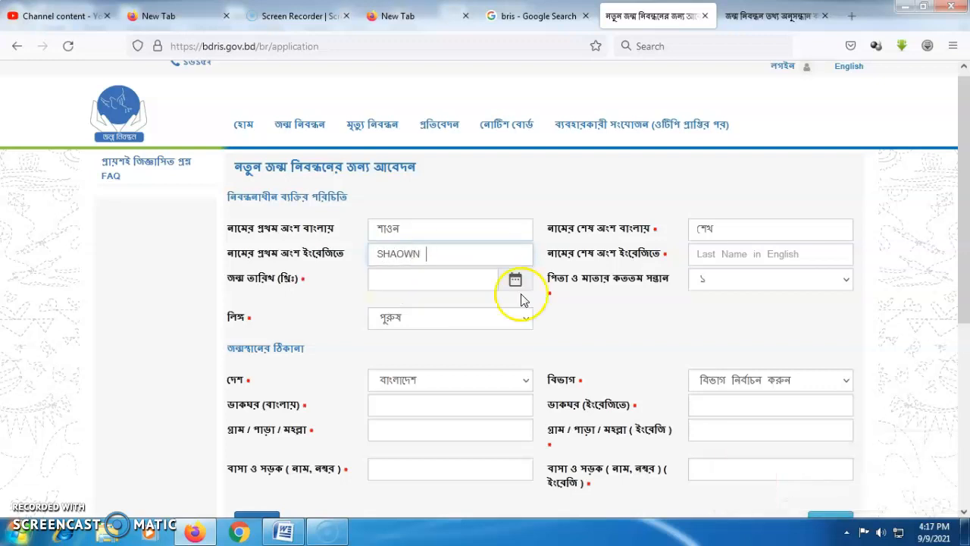
pyautogui.click(730, 253)
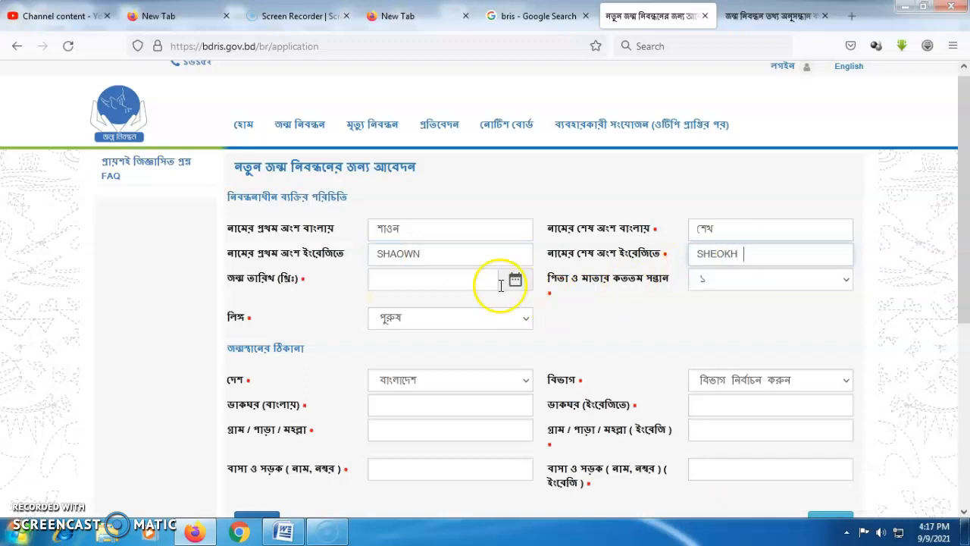
pyautogui.click(405, 278)
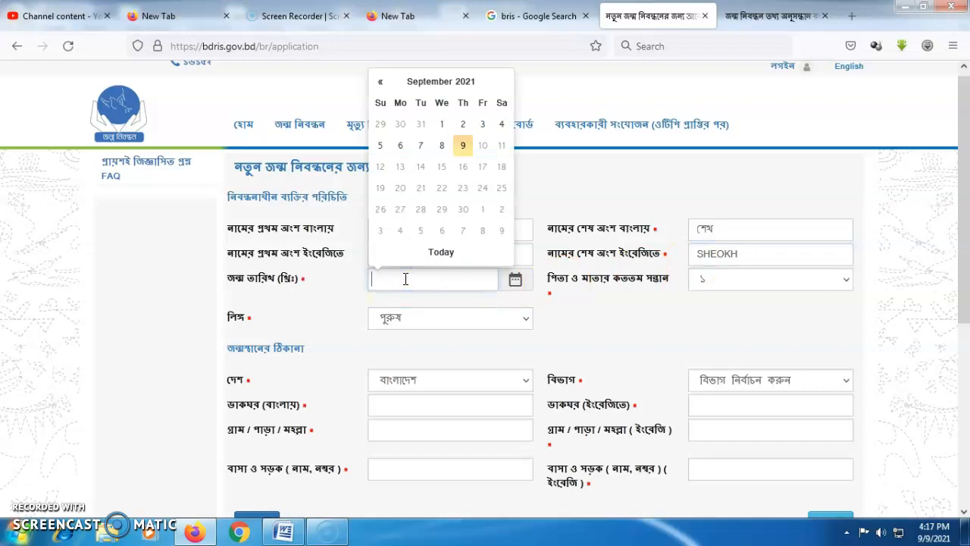
# Enter an initial birth date, set birth order to third child, and choose gender পুরুষ.
pyautogui.write('119')
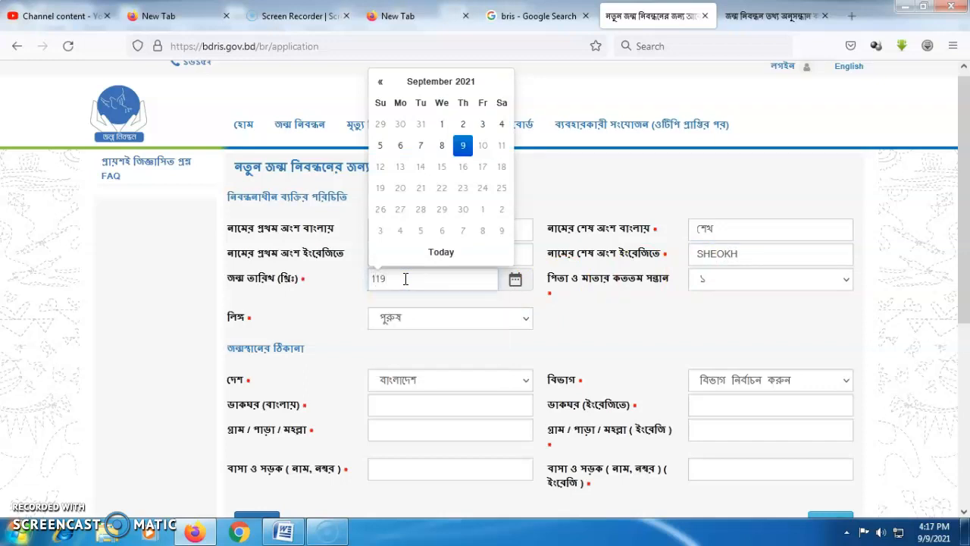
pyautogui.press('BackSpace')
pyautogui.write('-')
pyautogui.click(615, 320)
pyautogui.click(483, 363)
pyautogui.click(351, 329)
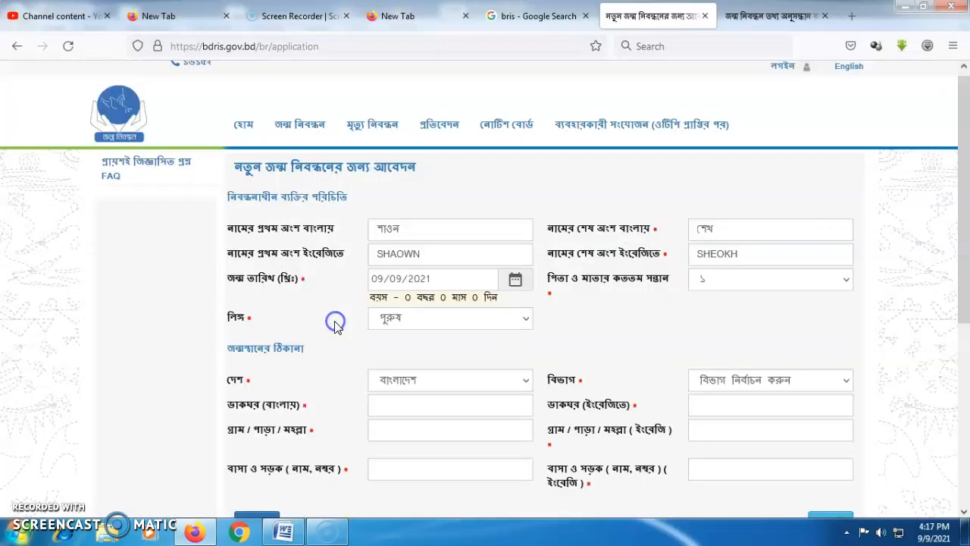
pyautogui.click(718, 280)
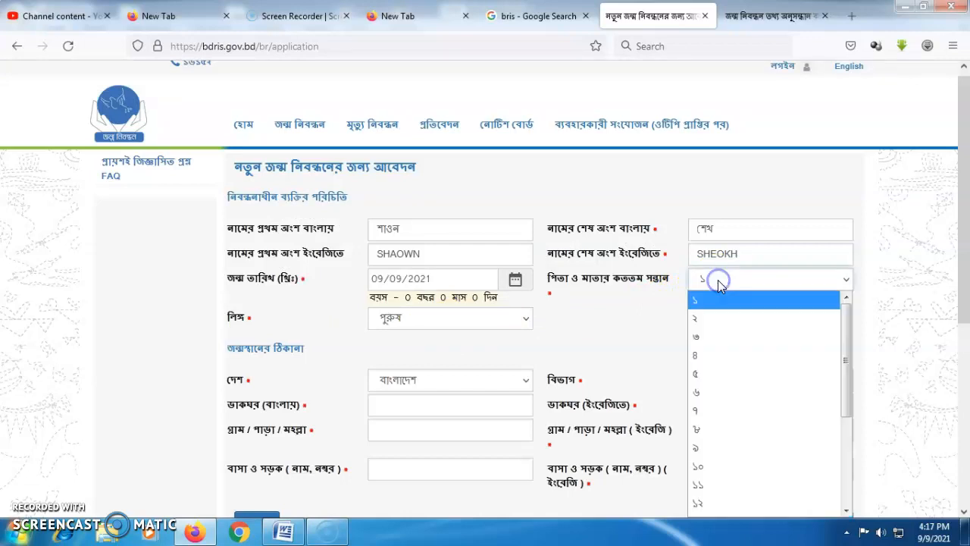
pyautogui.click(695, 336)
pyautogui.moveTo(958, 255); pyautogui.dragTo(958, 267)
pyautogui.click(400, 301)
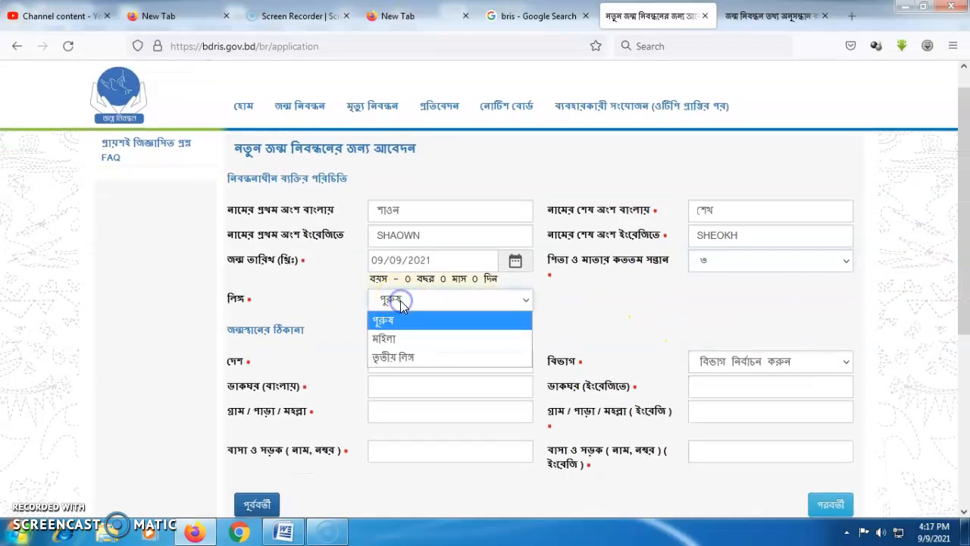
pyautogui.click(587, 307)
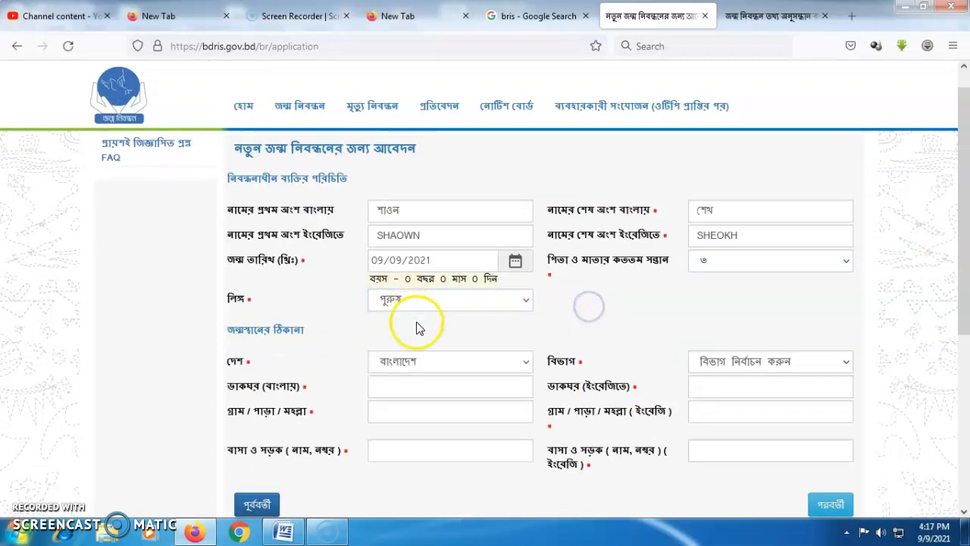
pyautogui.click(441, 254)
pyautogui.press('BackSpace')
pyautogui.press('BackSpace')
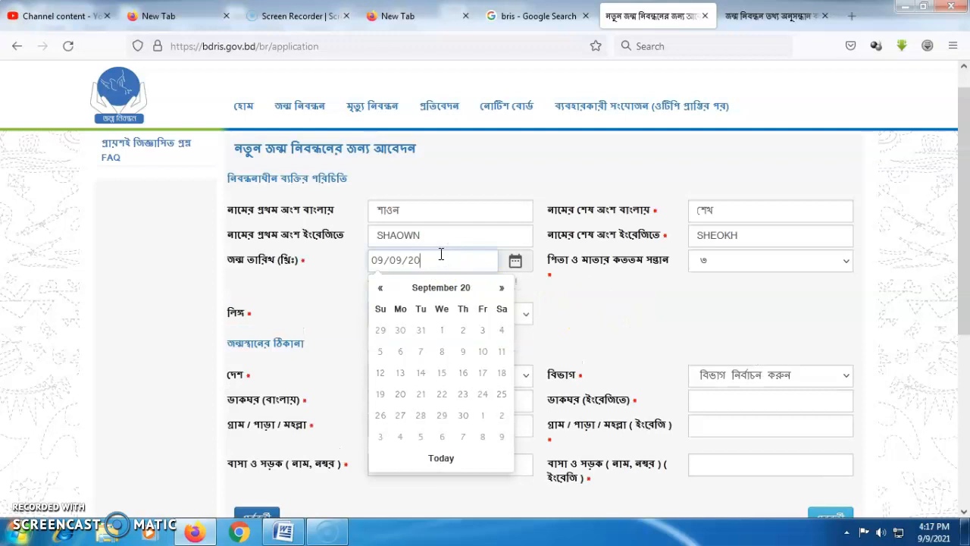
pyautogui.press('BackSpace')
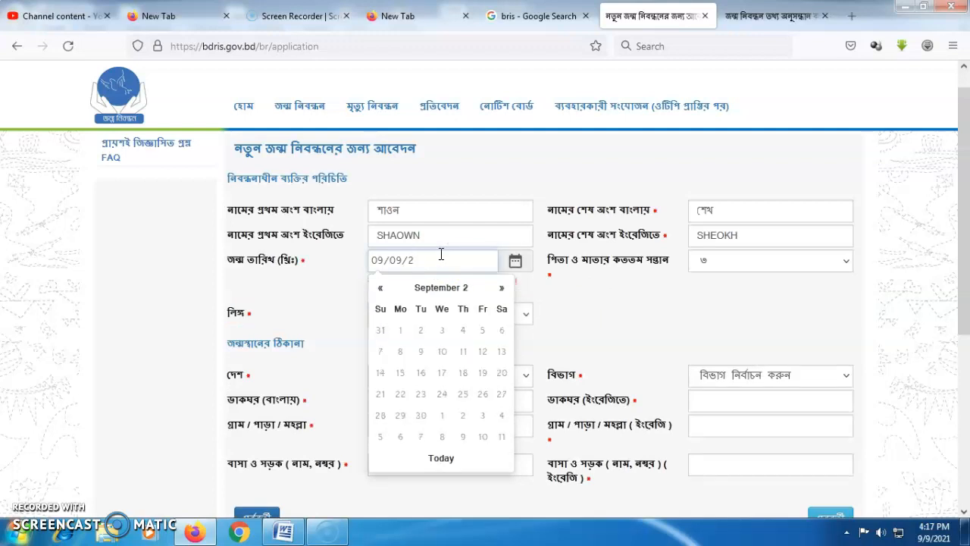
pyautogui.write('200')
pyautogui.press('BackSpace')
pyautogui.press('BackSpace')
pyautogui.press('BackSpace')
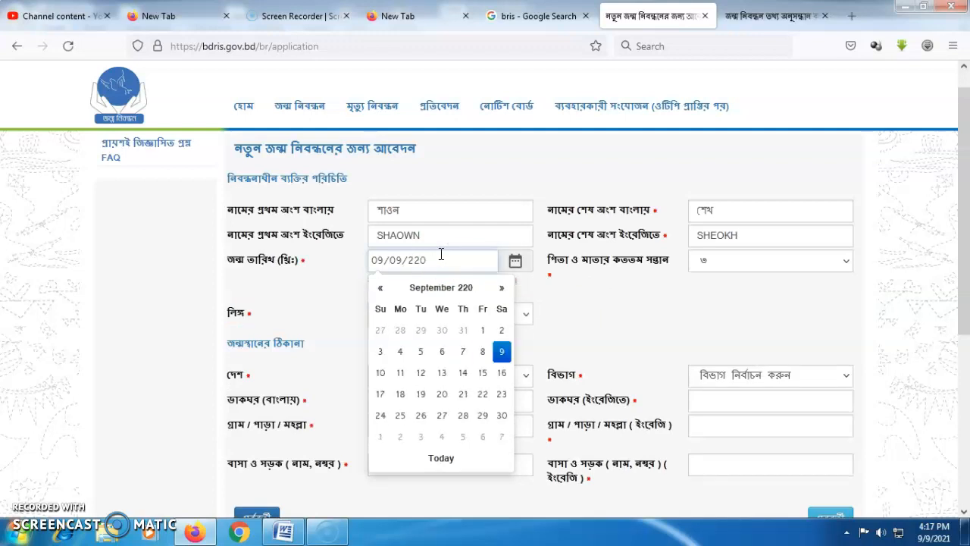
pyautogui.write('000')
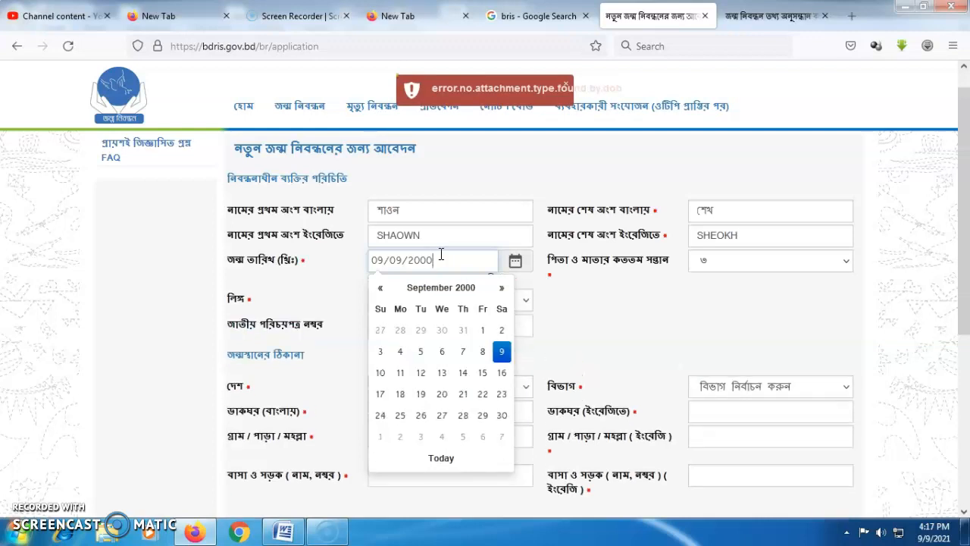
pyautogui.click(314, 341)
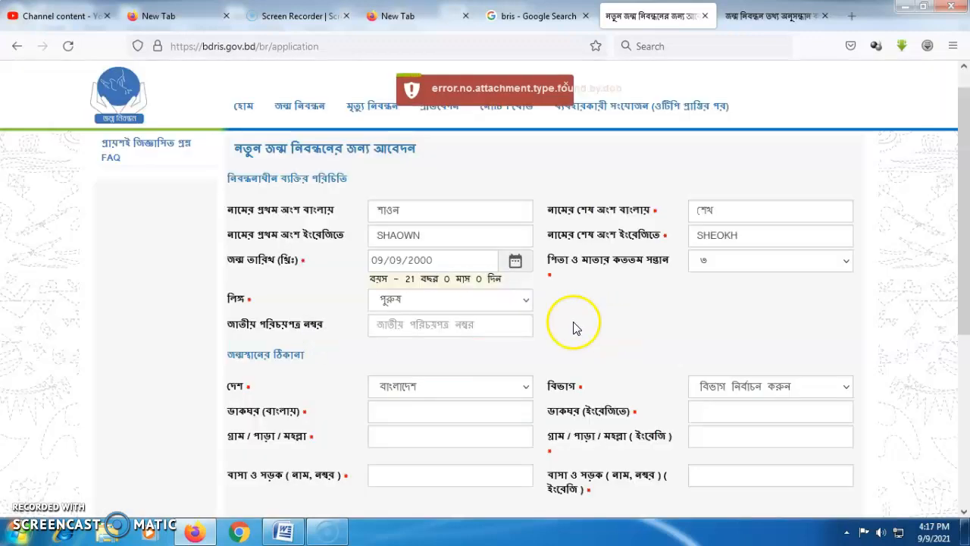
pyautogui.click(413, 299)
pyautogui.click(665, 310)
pyautogui.click(410, 327)
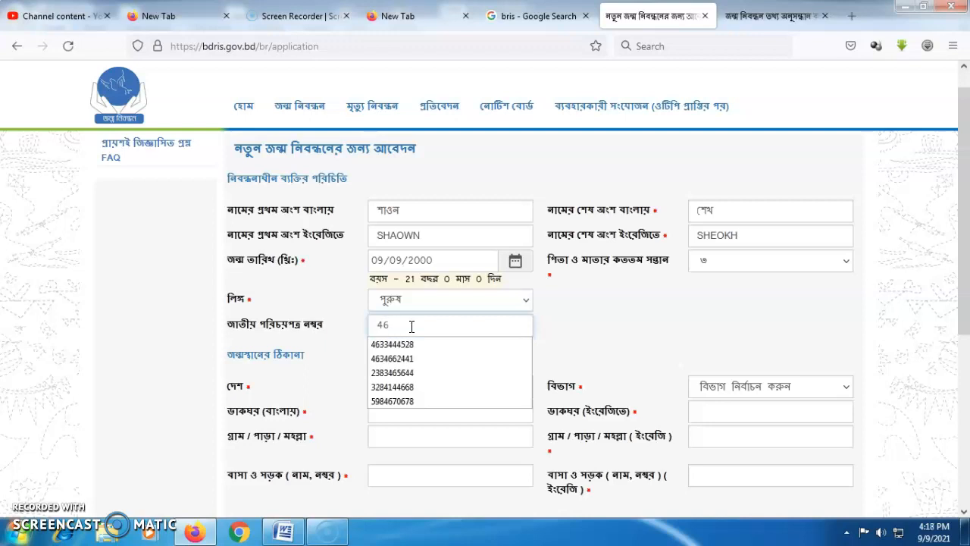
# Enter the registrant's 10-digit national ID number in the জাতীয় পরিচয়পত্র নম্বর field.
pyautogui.write('8')
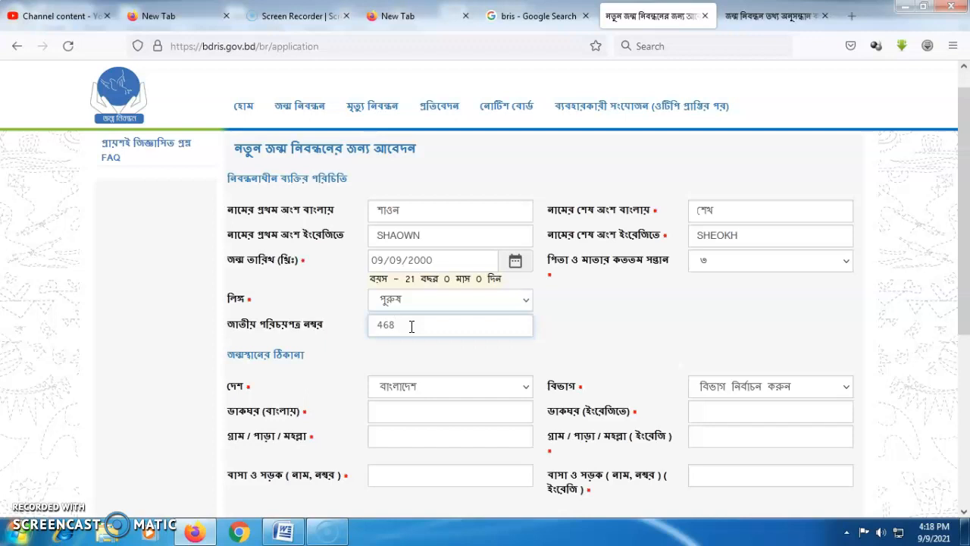
pyautogui.press('BackSpace')
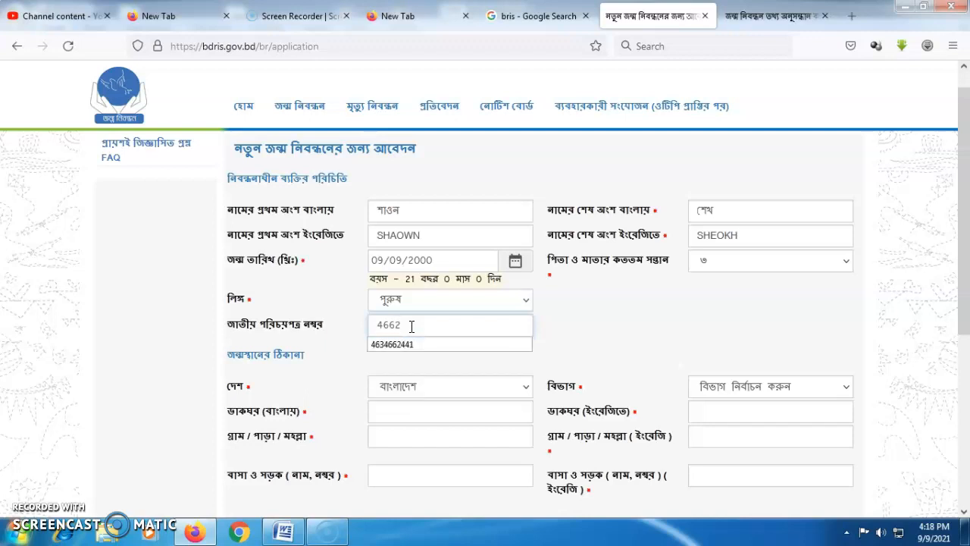
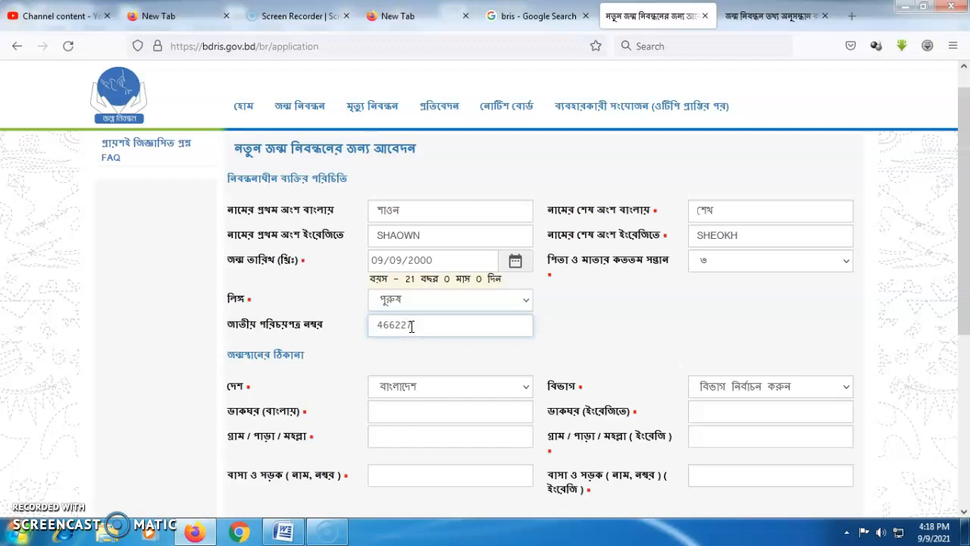
pyautogui.click(606, 333)
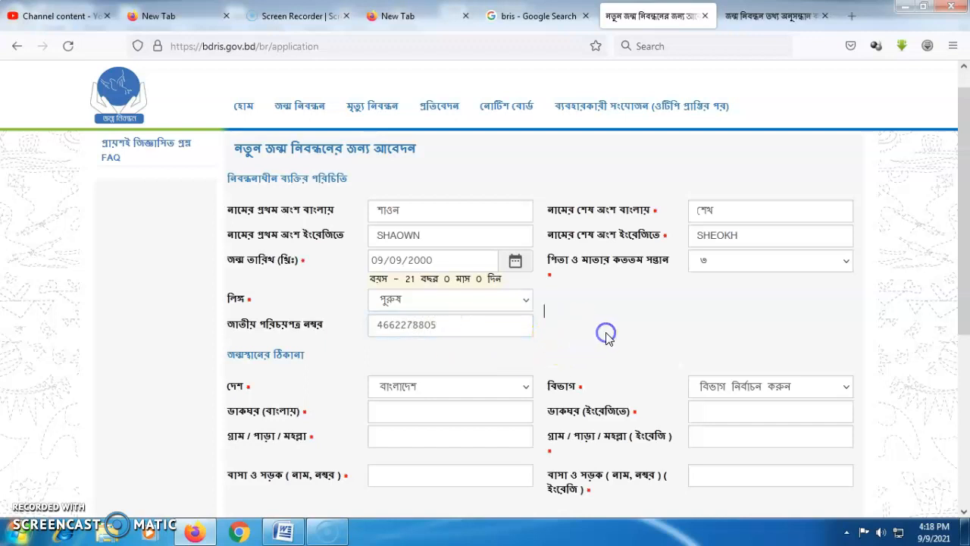
# Set the birthplace country to বাংলাদেশ and the division to খুলনা বিভাগ.
pyautogui.click(445, 388)
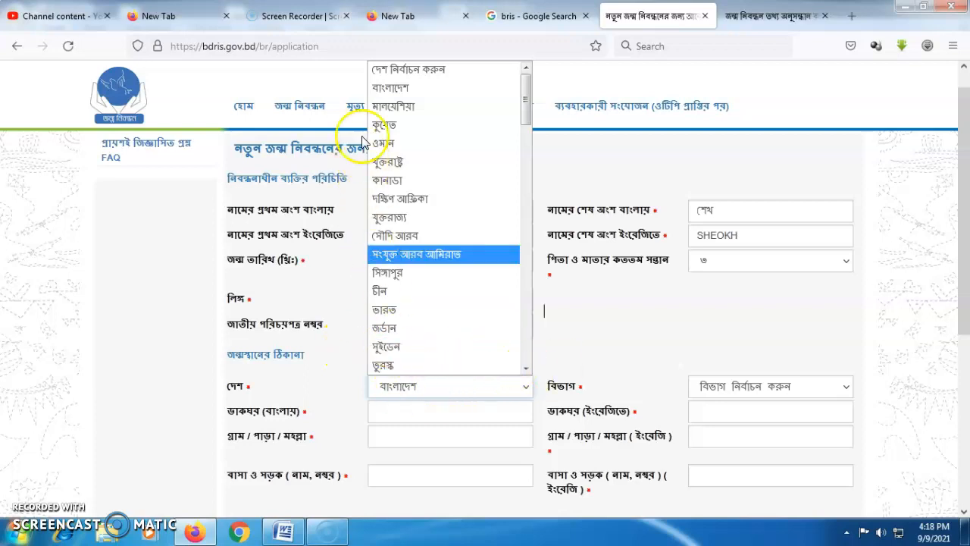
pyautogui.click(391, 87)
pyautogui.click(733, 387)
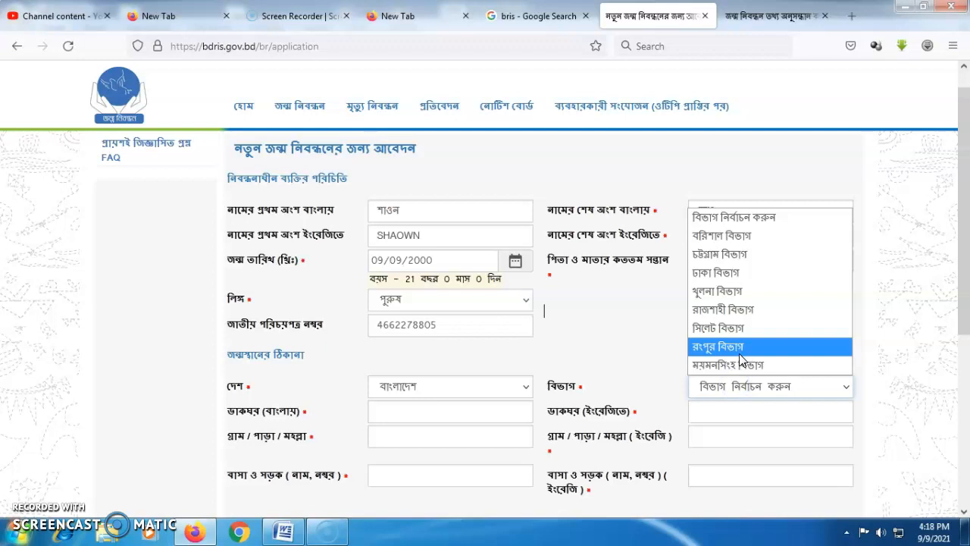
pyautogui.click(716, 309)
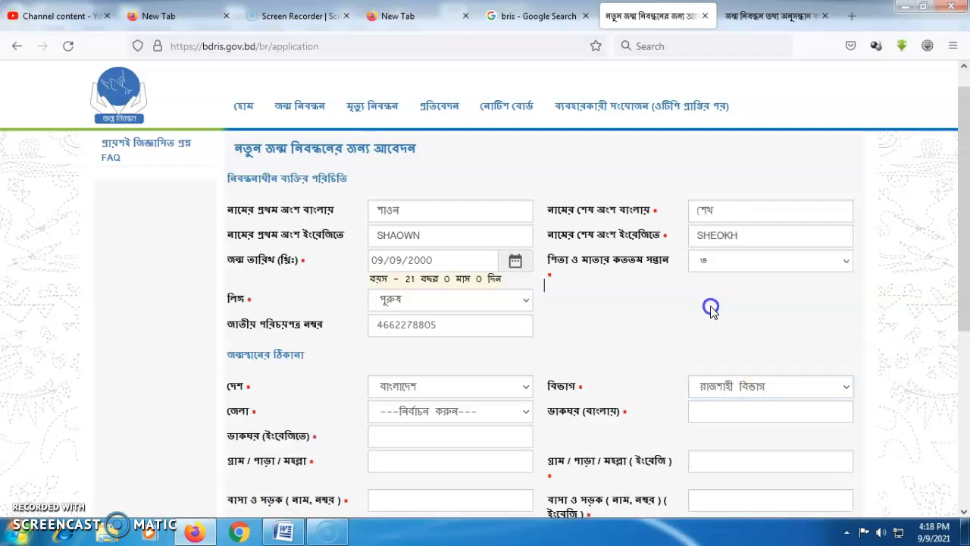
pyautogui.scroll(-1, 682, 319)
pyautogui.click(435, 362)
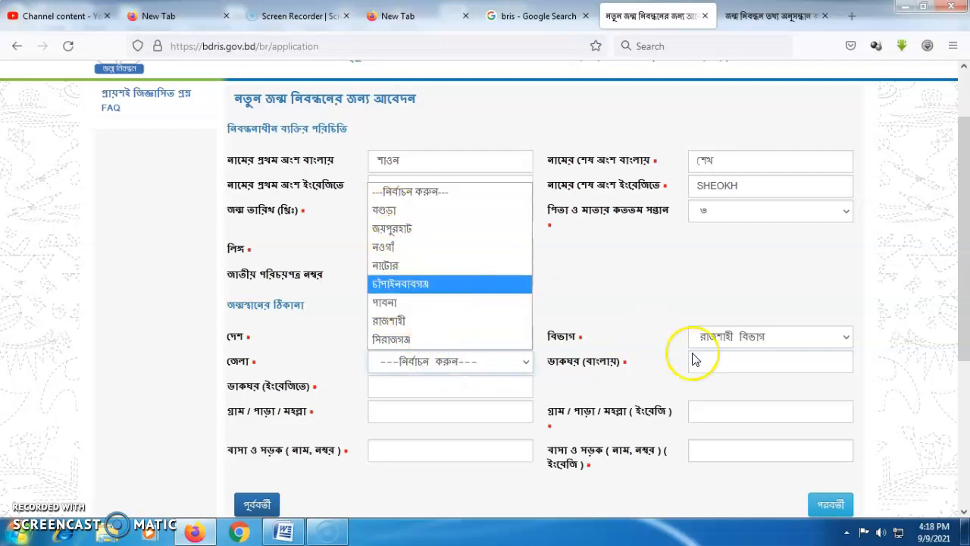
pyautogui.click(729, 336)
pyautogui.click(731, 338)
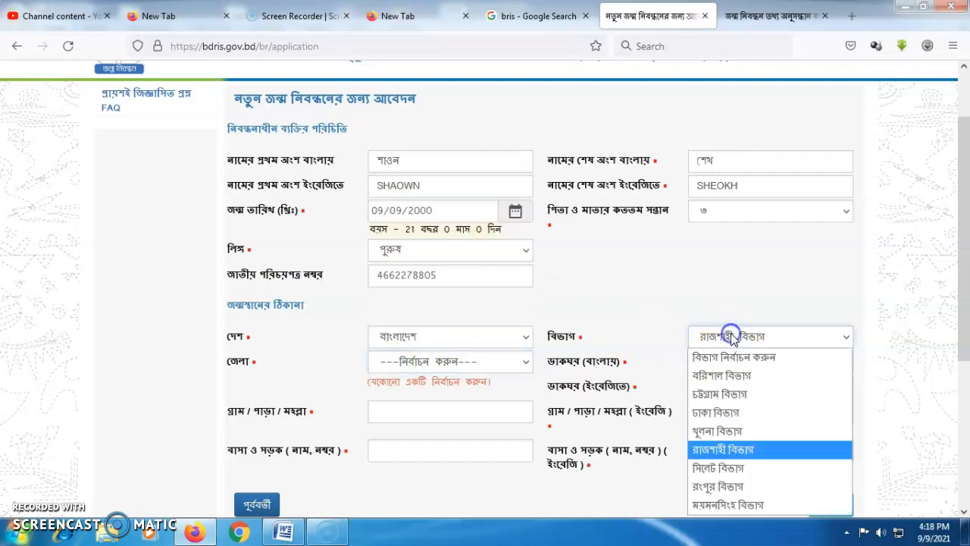
pyautogui.click(718, 486)
pyautogui.click(440, 363)
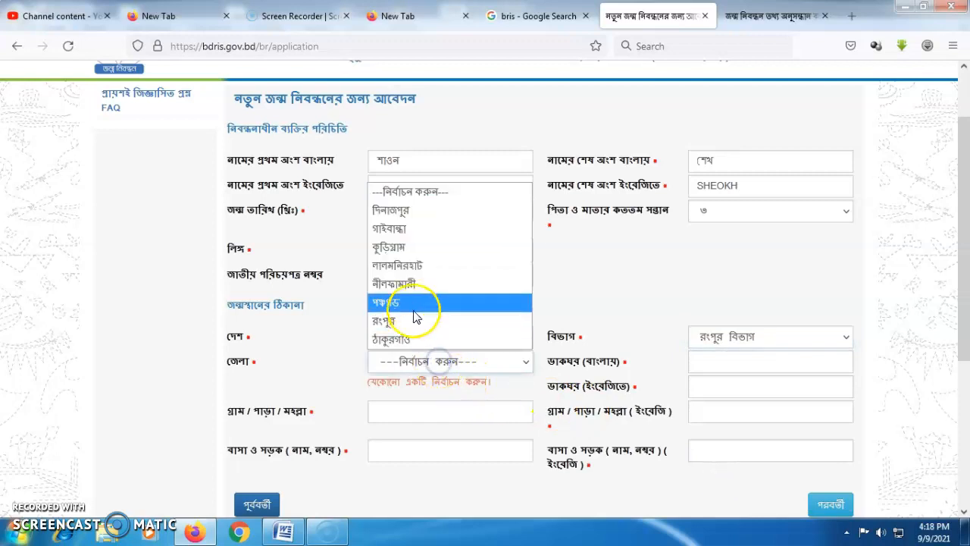
pyautogui.click(744, 339)
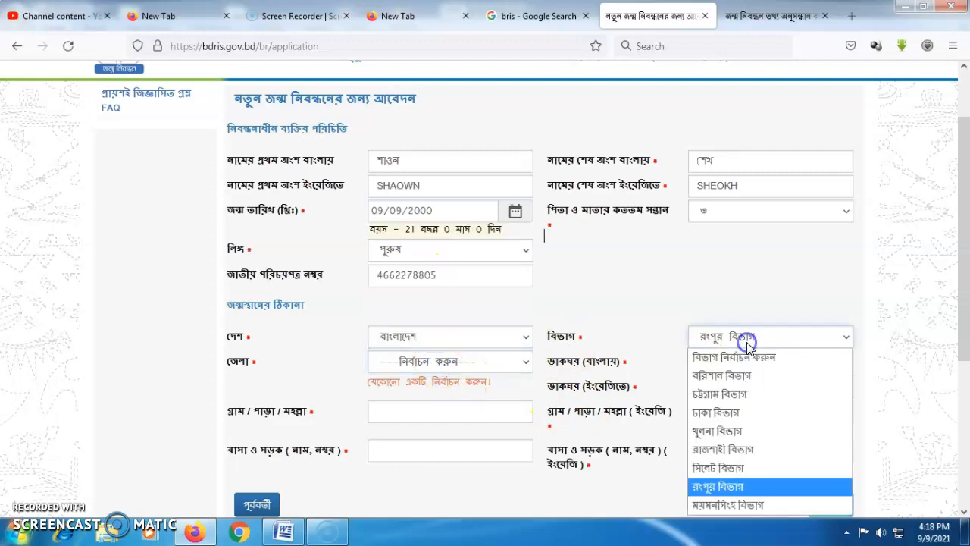
pyautogui.click(723, 432)
# Choose district মাগুরা, upazila মহম্মদপুর, union দীঘা and ওয়ার্ড - 6.
pyautogui.click(523, 362)
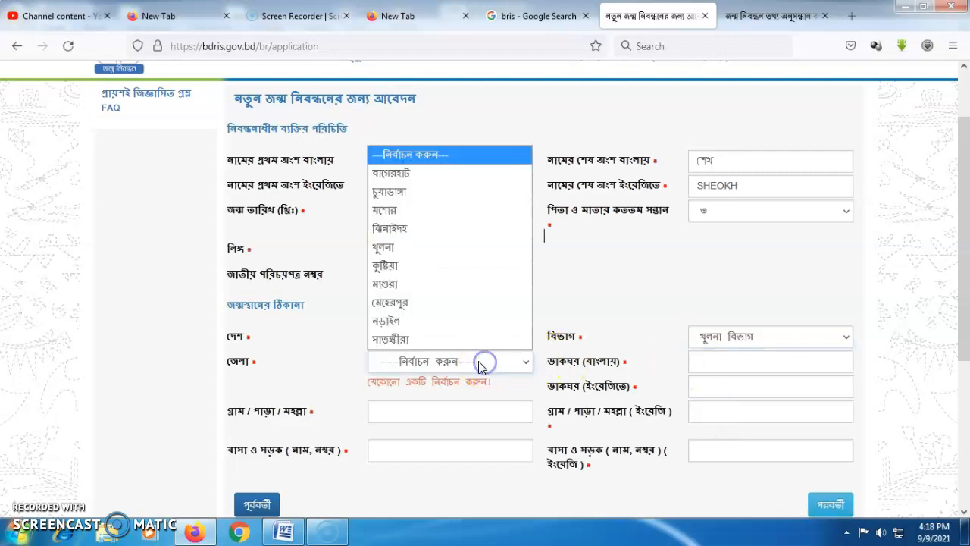
pyautogui.click(414, 285)
pyautogui.click(773, 363)
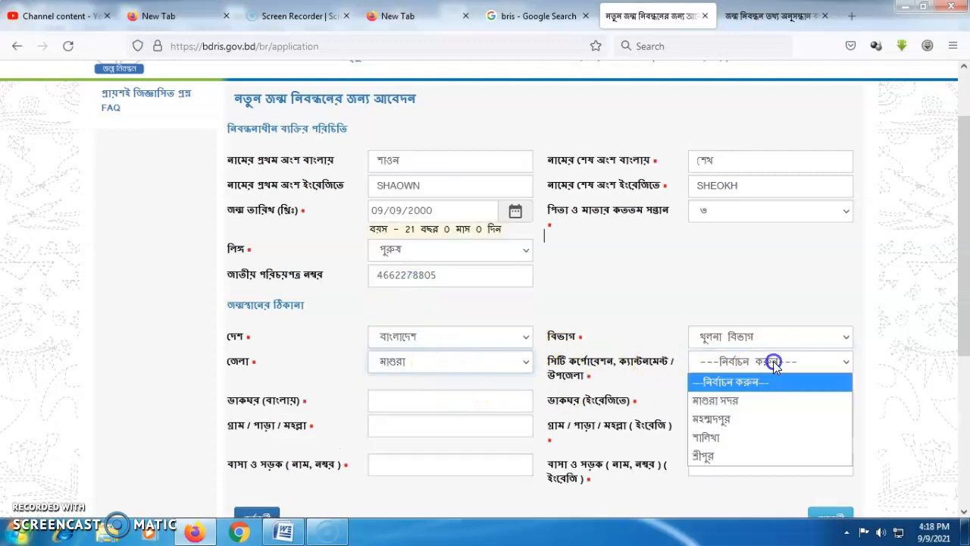
pyautogui.click(715, 418)
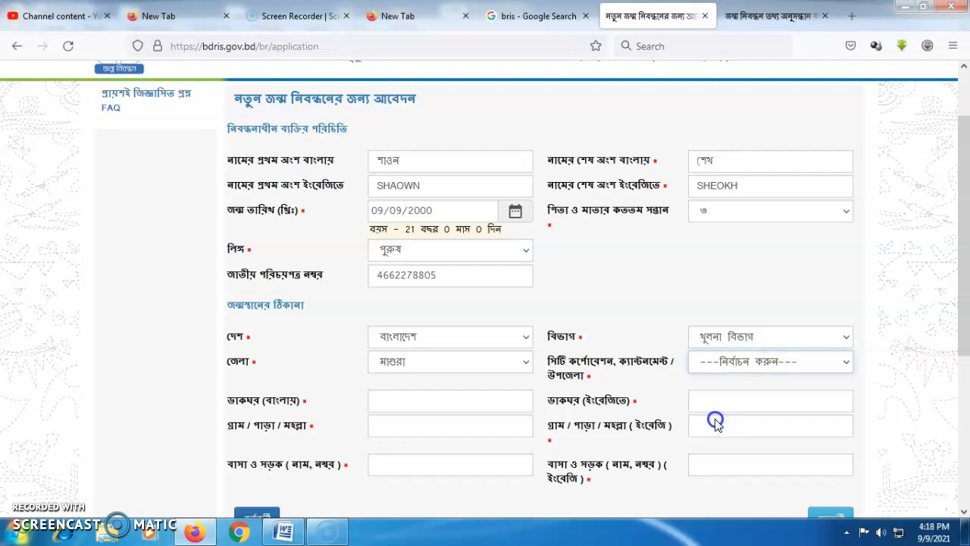
pyautogui.click(405, 402)
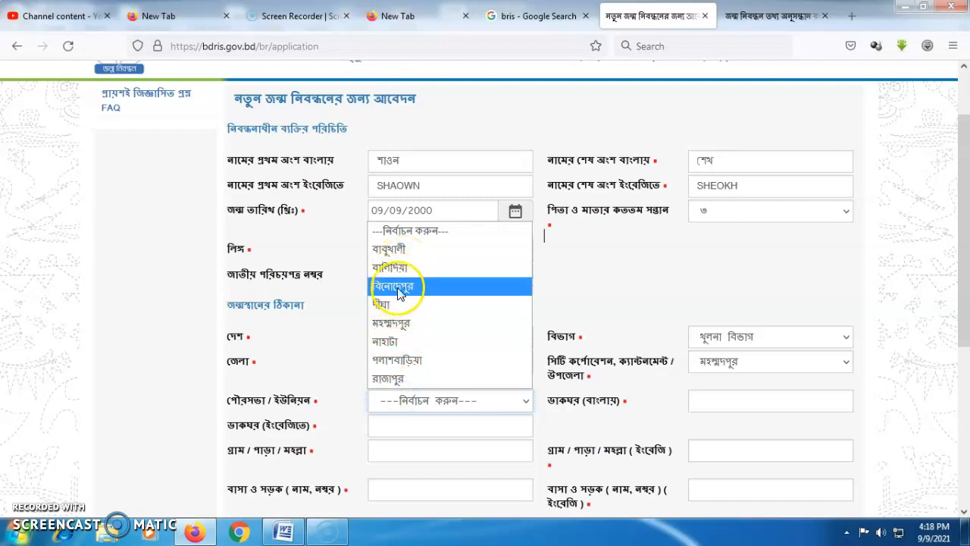
pyautogui.click(381, 304)
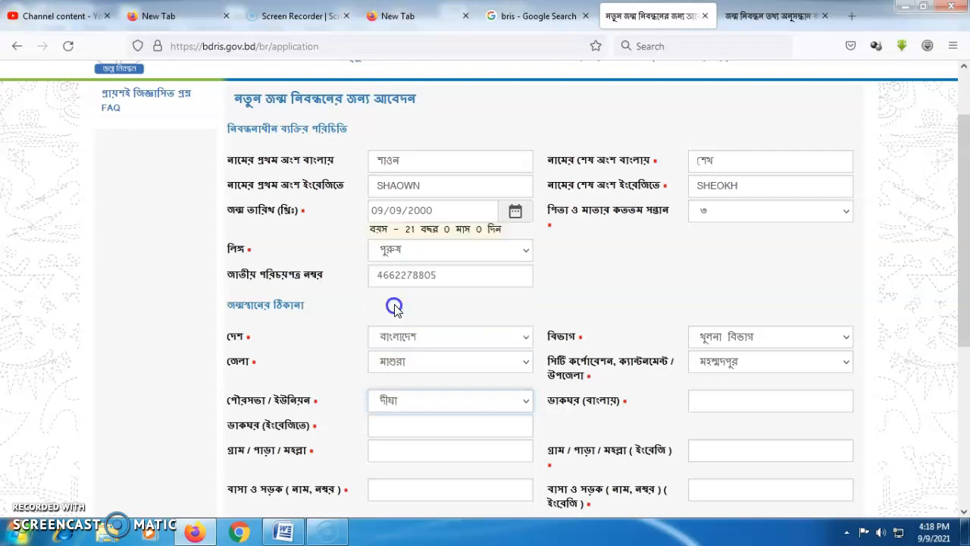
pyautogui.click(711, 400)
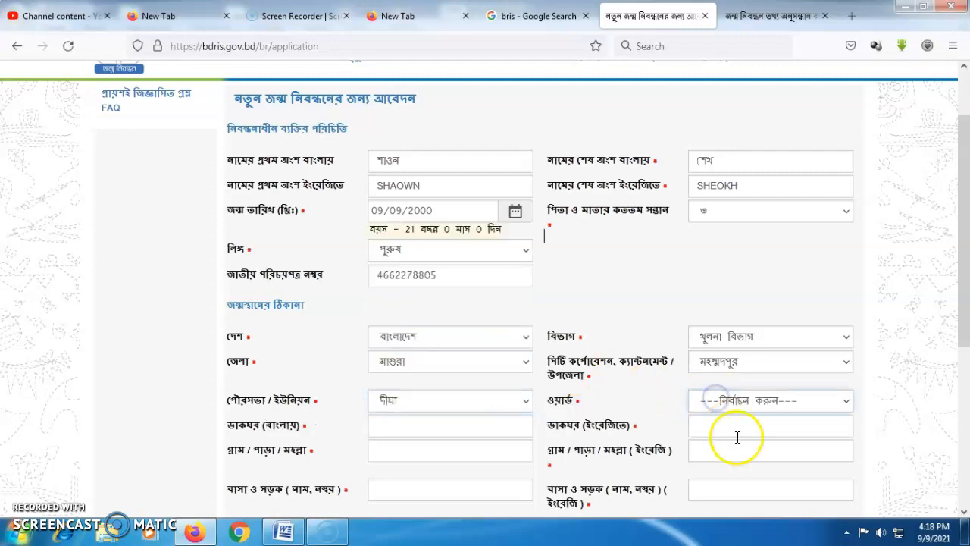
pyautogui.click(734, 400)
pyautogui.click(730, 323)
pyautogui.scroll(-2, 961, 329)
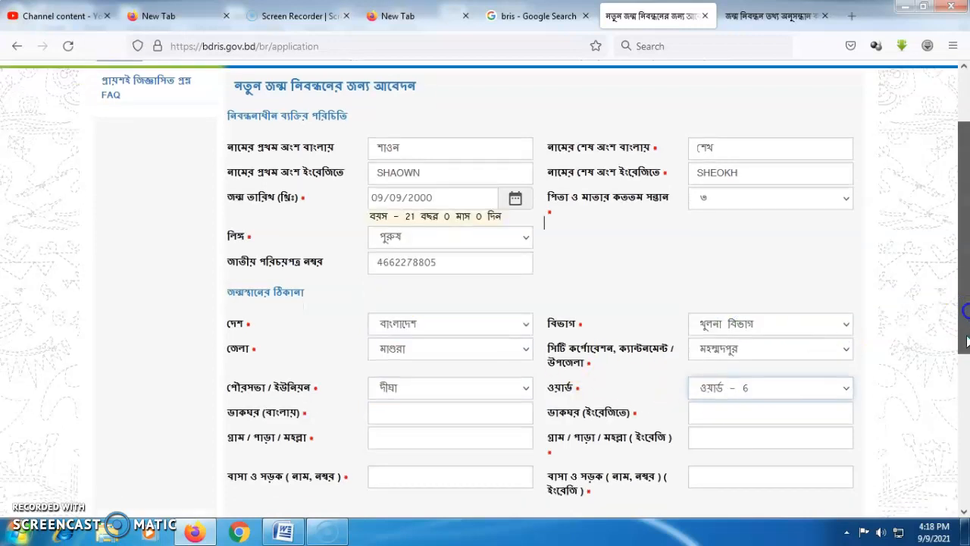
pyautogui.click(387, 349)
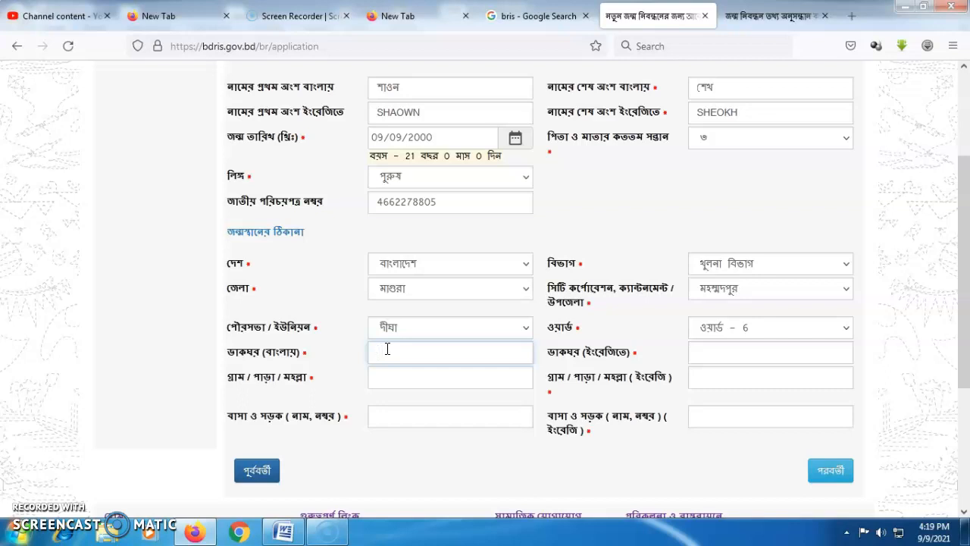
pyautogui.click(719, 355)
pyautogui.write('Mohammadpur')
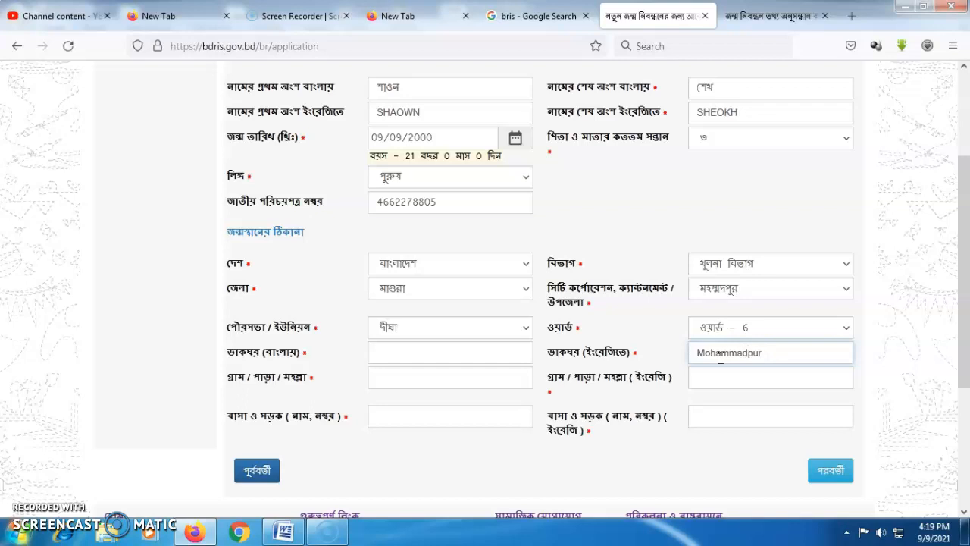
pyautogui.click(706, 374)
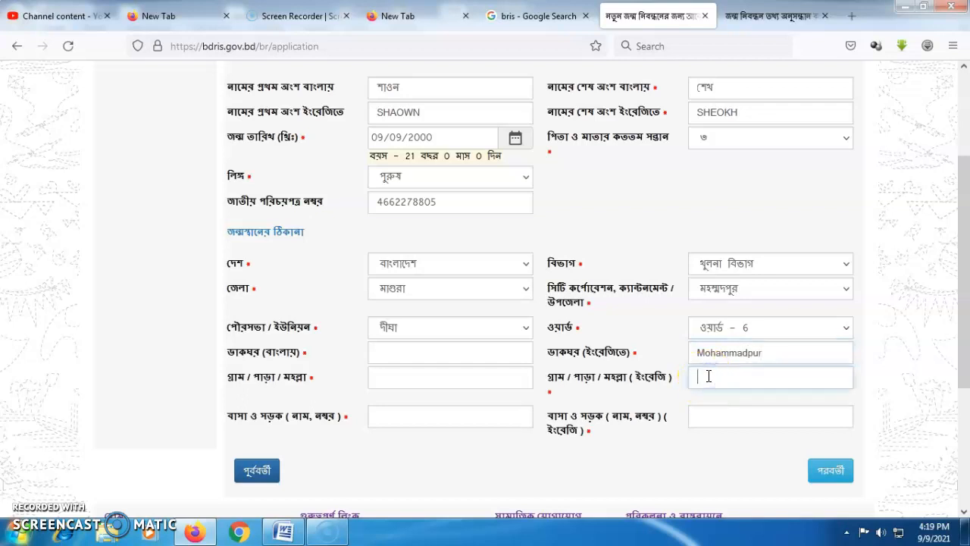
pyautogui.click(706, 419)
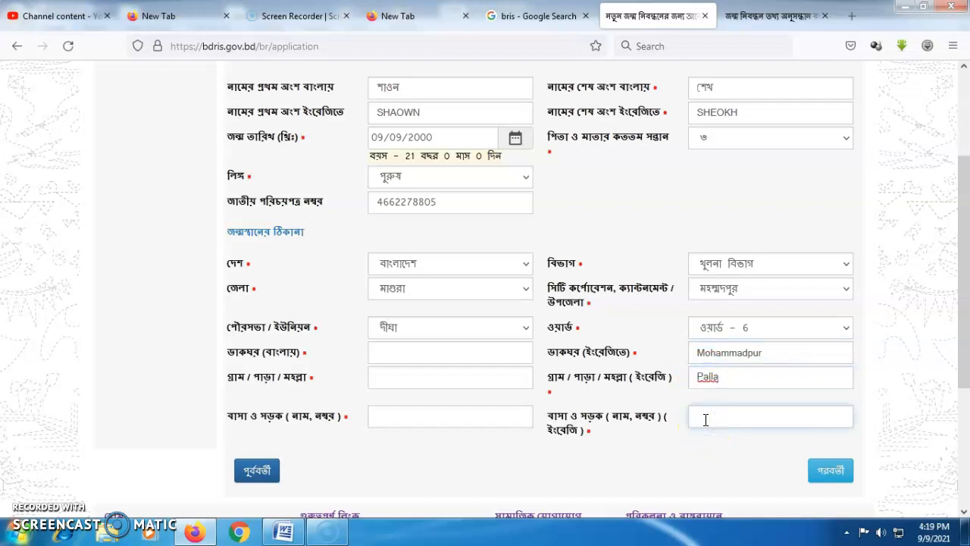
# Return to the Bangla post office field and switch the keyboard to Unicode Bangla.
pyautogui.click(726, 380)
pyautogui.click(396, 355)
pyautogui.click(847, 532)
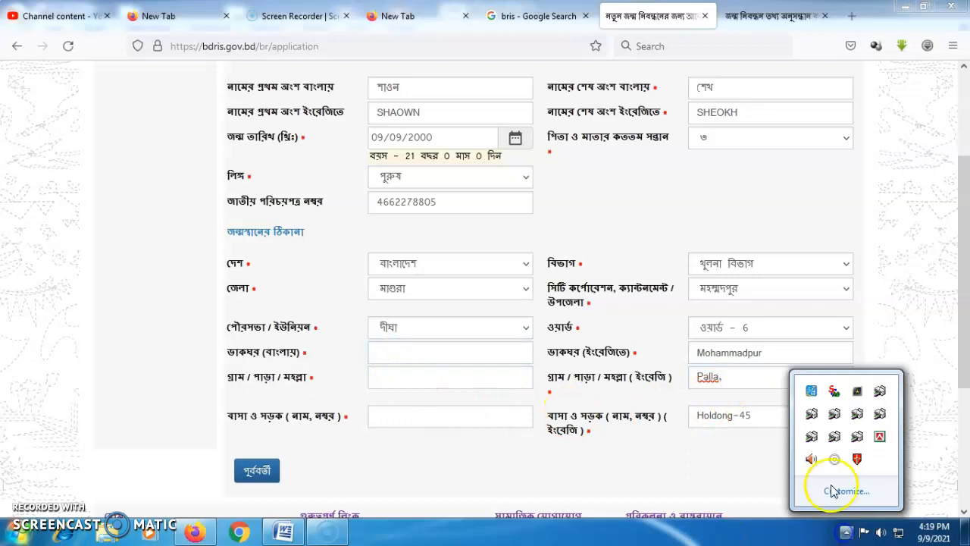
pyautogui.rightClick(879, 436)
pyautogui.click(802, 340)
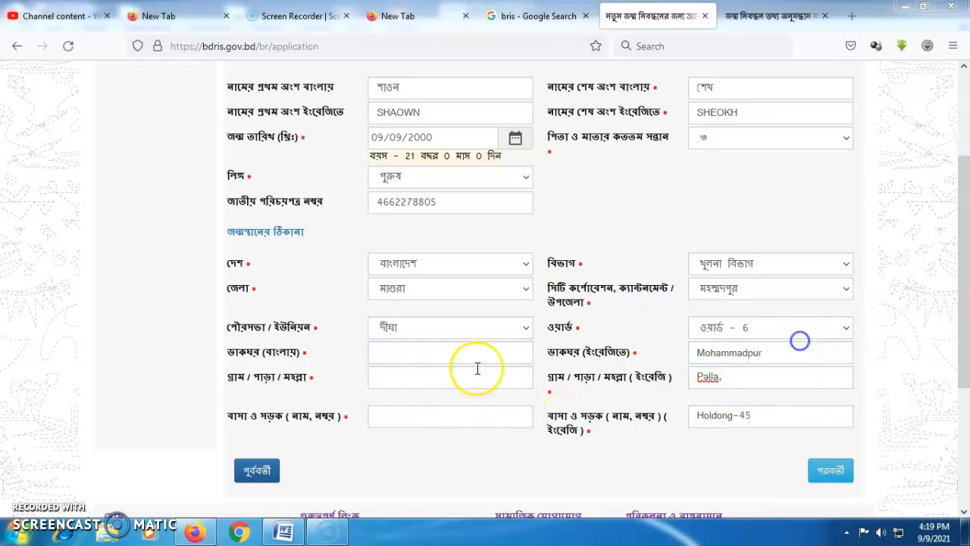
pyautogui.click(396, 352)
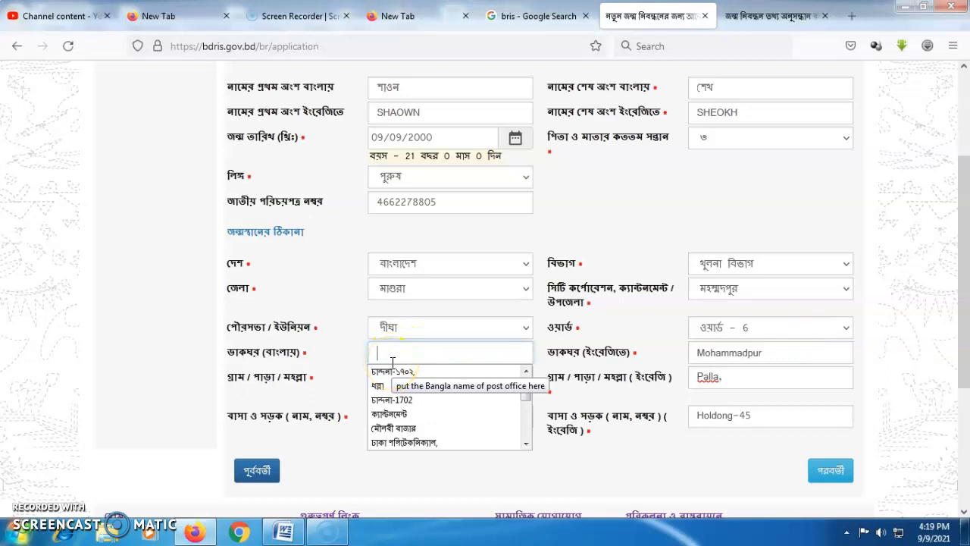
pyautogui.write('শ')
pyautogui.press('BackSpace')
pyautogui.write('মোহ')
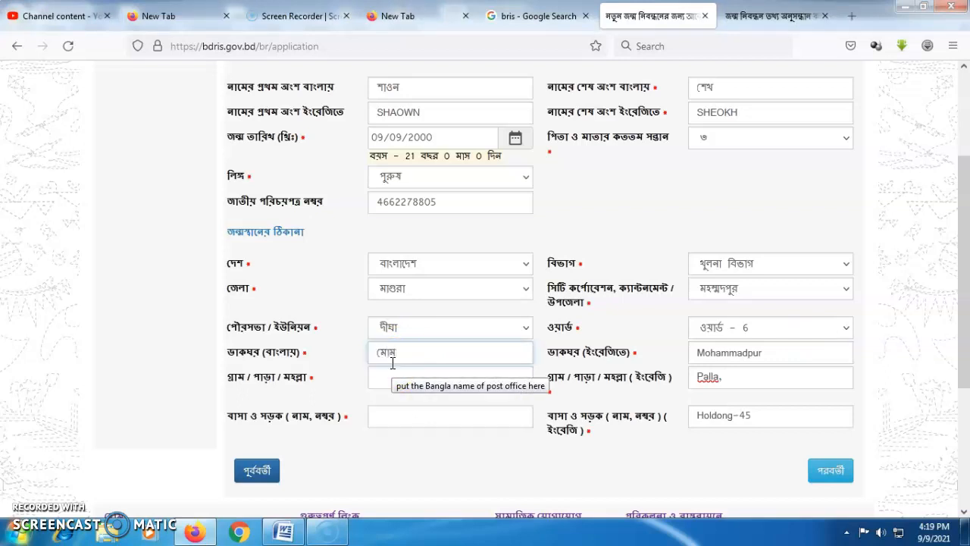
pyautogui.press('BackSpace')
pyautogui.write('হাম্মদপুর,')
pyautogui.click(392, 377)
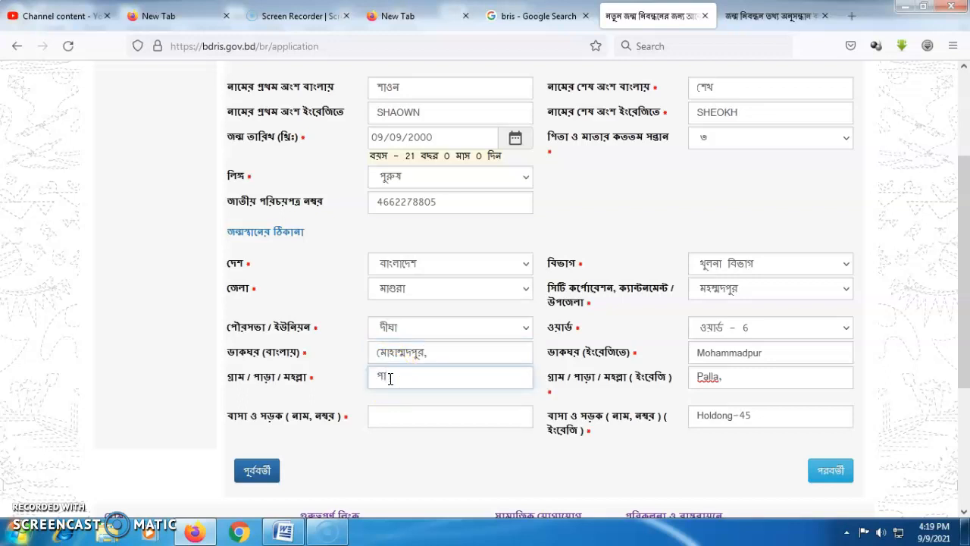
pyautogui.click(403, 412)
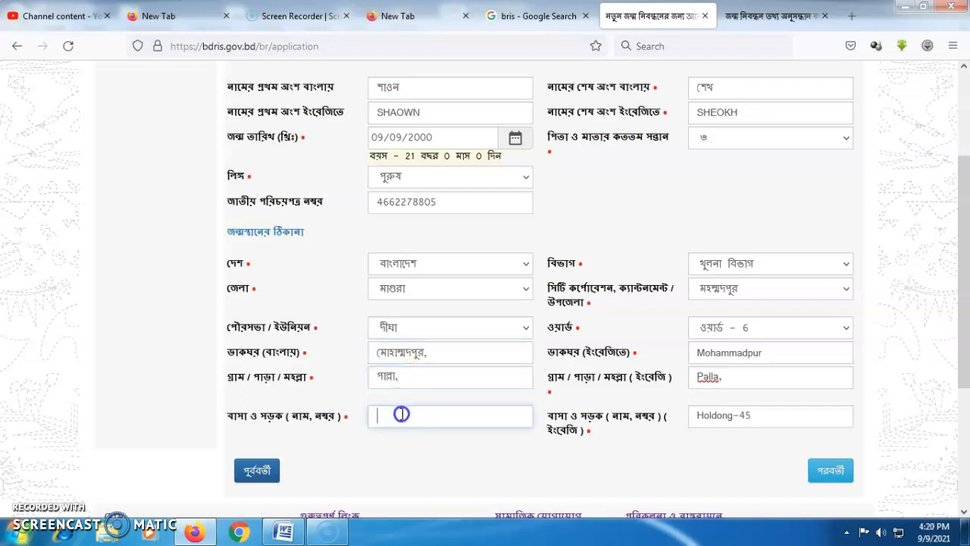
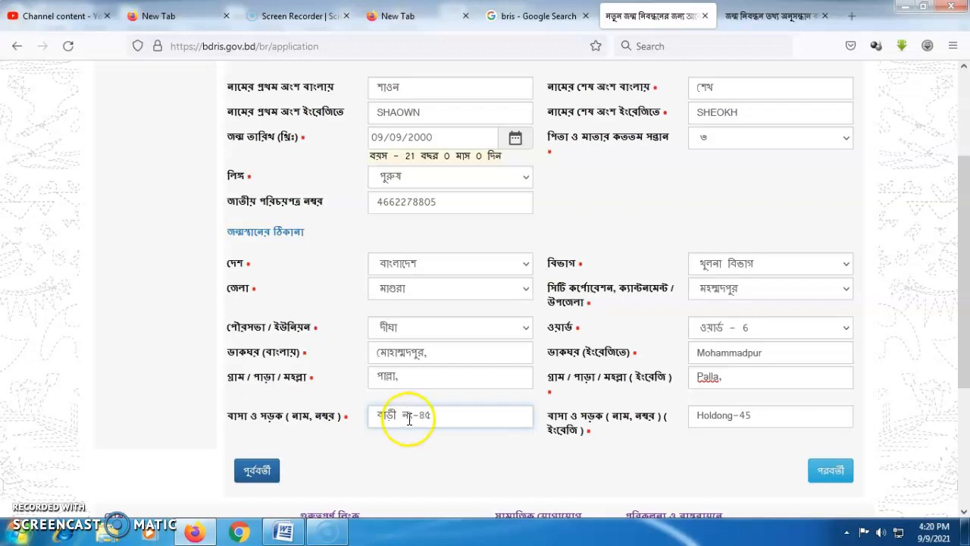
pyautogui.moveTo(963, 336)
pyautogui.mouseDown()
pyautogui.moveTo(965, 297)
pyautogui.moveTo(964, 354)
pyautogui.mouseUp()
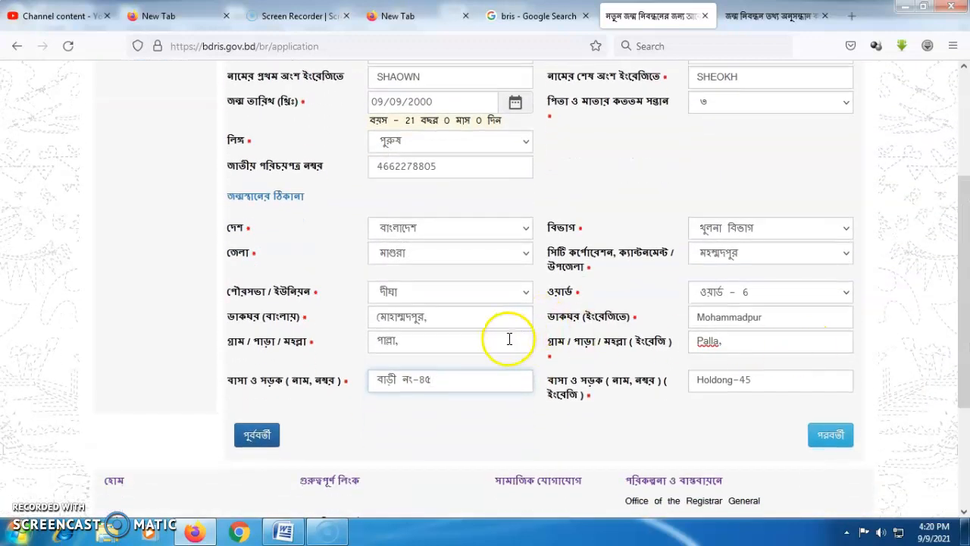
# On the parent information step, enter the father's Bangla name and set his nationality to বাংলাদেশী.
pyautogui.scroll(1, 965, 311)
pyautogui.scroll(3, 965, 310)
pyautogui.scroll(-5, 962, 318)
pyautogui.click(833, 405)
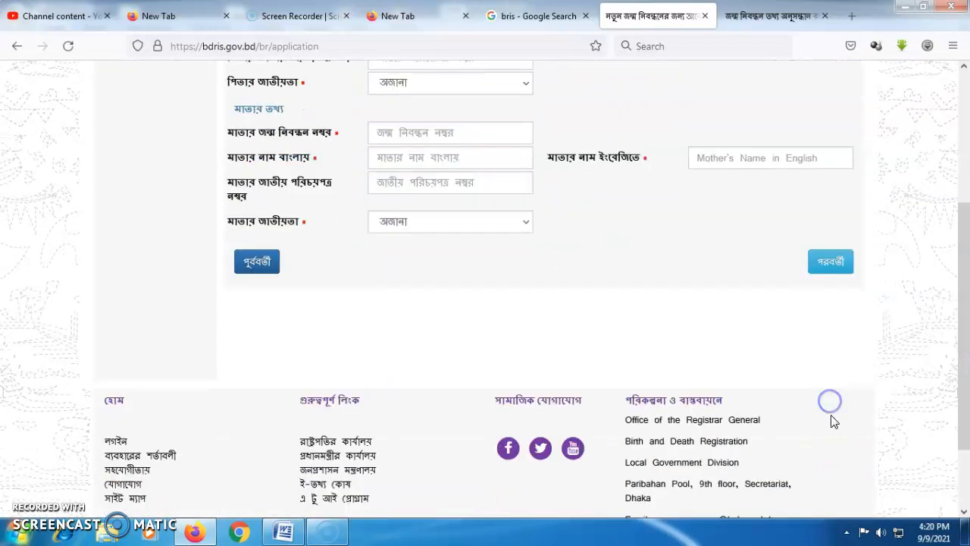
pyautogui.scroll(5, 956, 288)
pyautogui.click(391, 228)
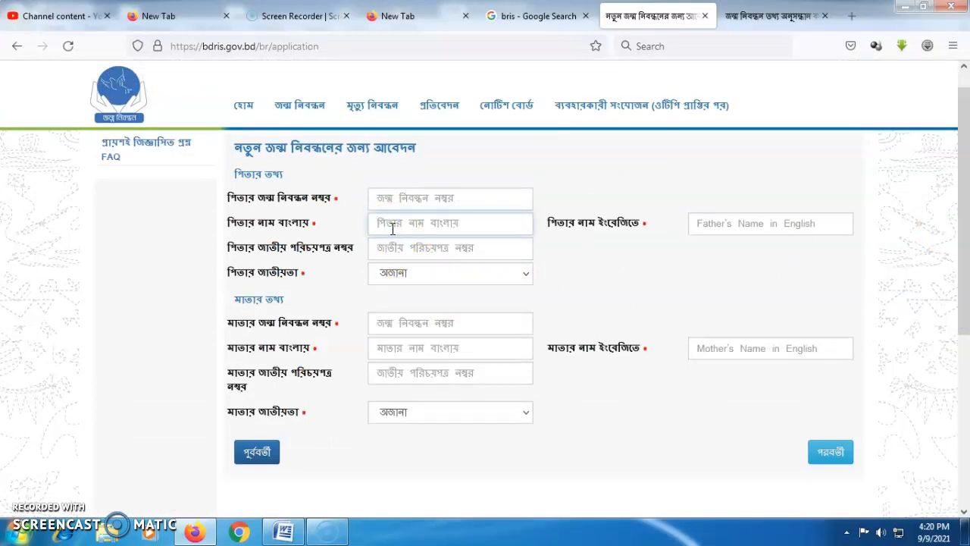
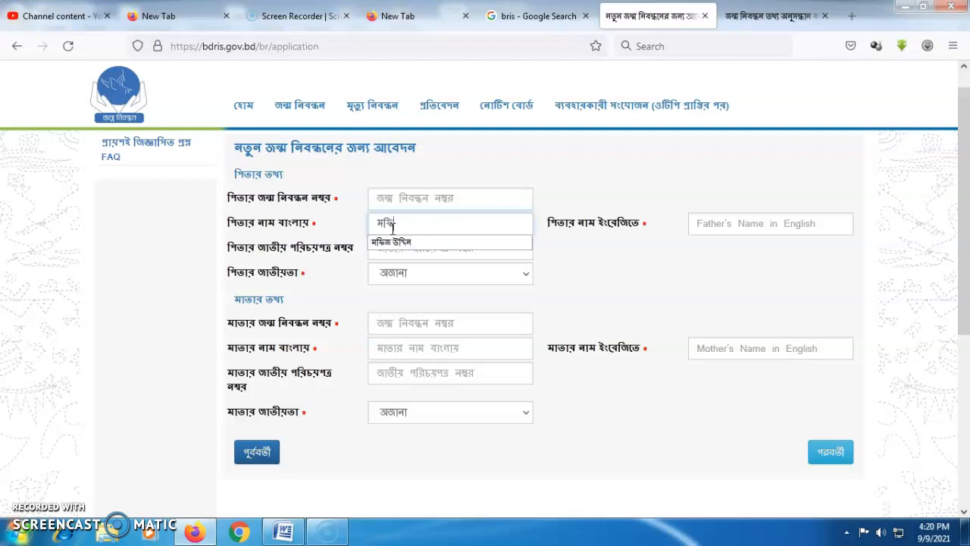
pyautogui.click(391, 242)
pyautogui.click(395, 272)
pyautogui.click(398, 300)
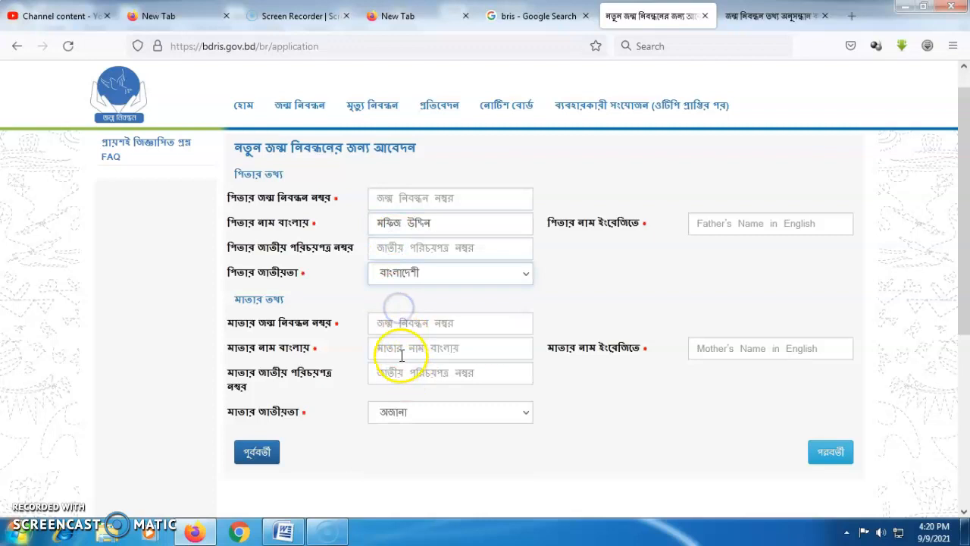
# Enter the mother's Bangla name and set her nationality to বাংলাদেশী.
pyautogui.click(401, 350)
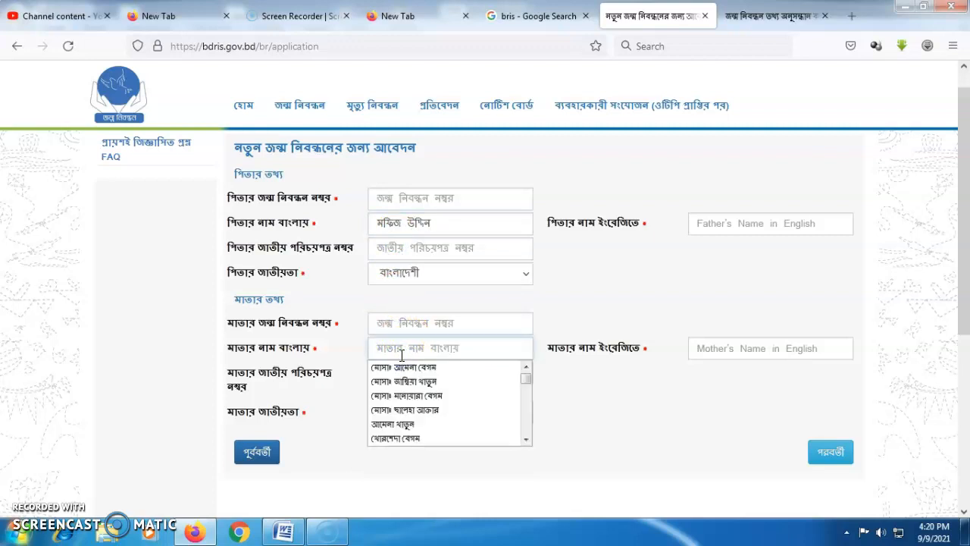
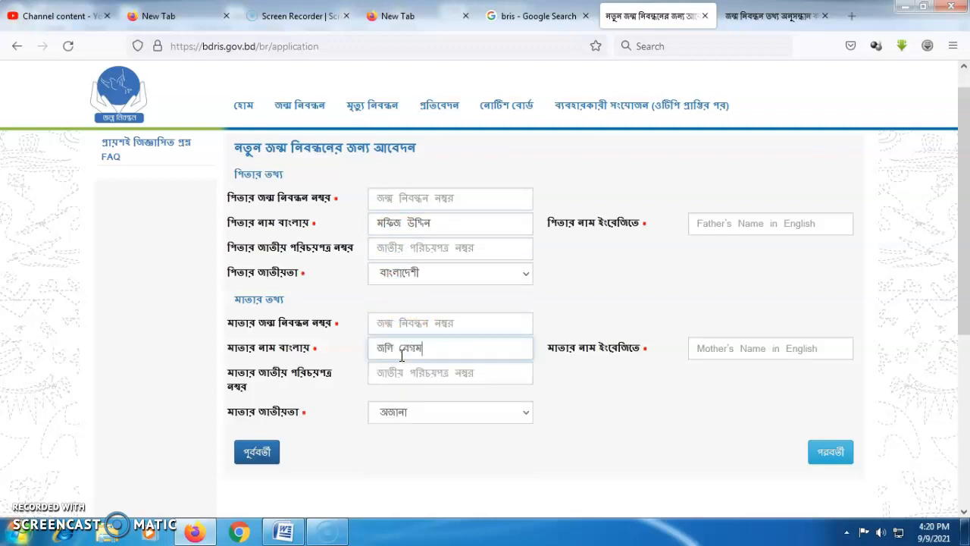
pyautogui.click(412, 409)
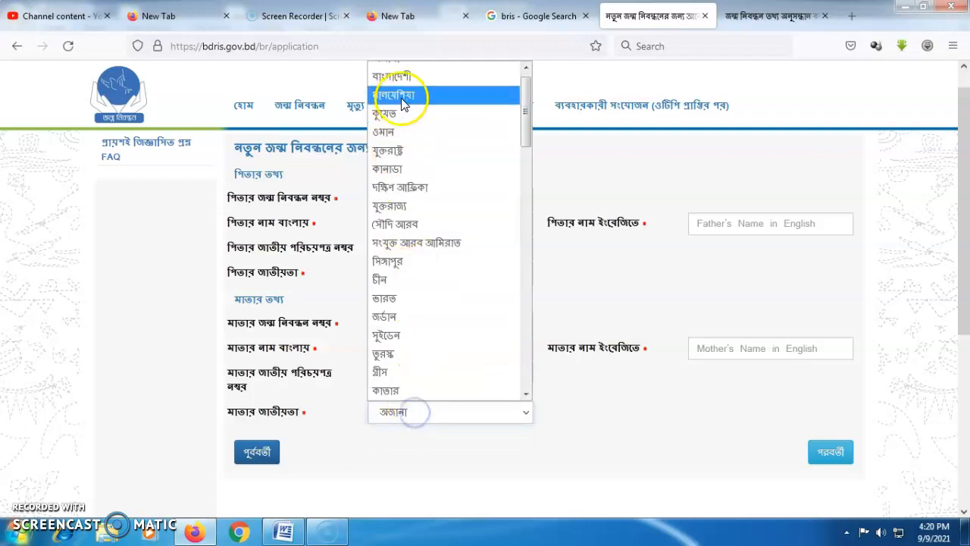
pyautogui.click(408, 80)
# Enter the father's and mother's names in English.
pyautogui.click(716, 225)
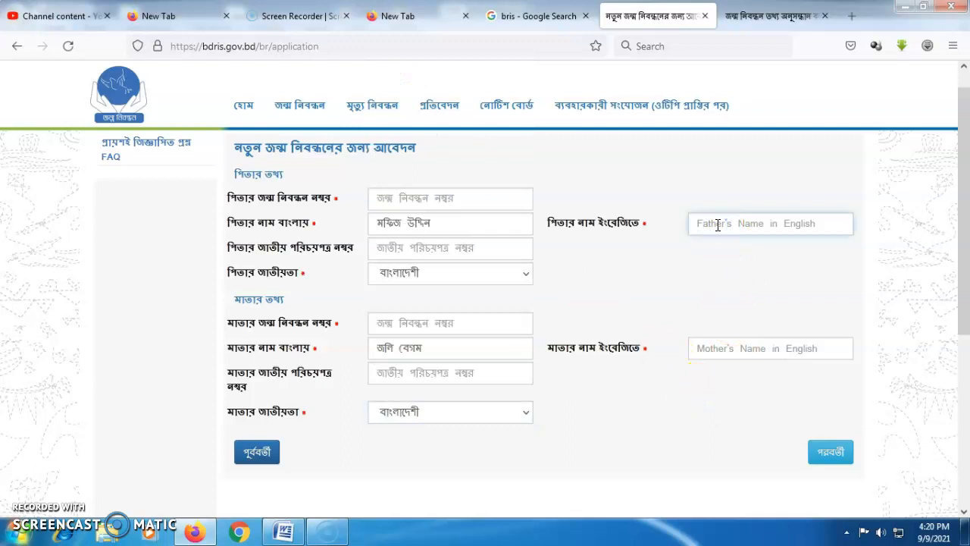
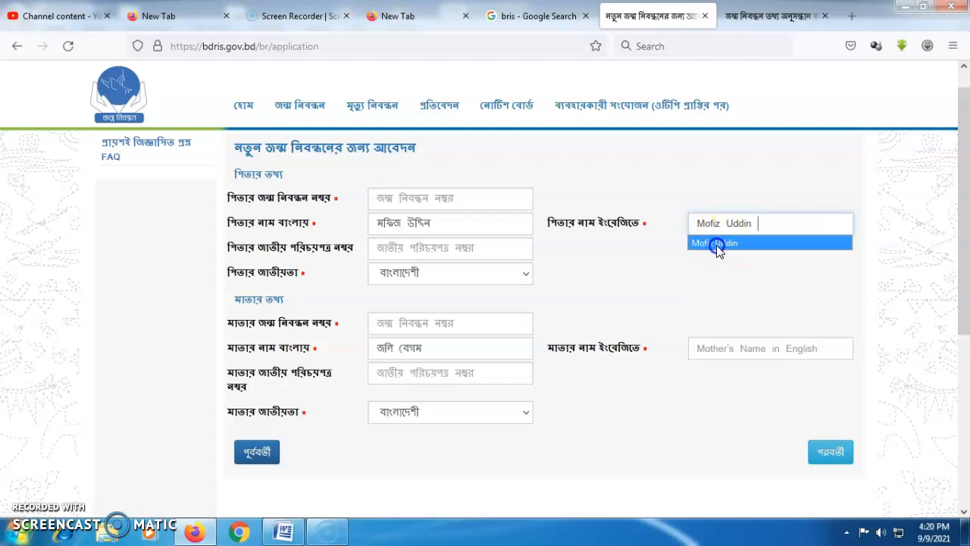
pyautogui.click(717, 243)
pyautogui.click(727, 353)
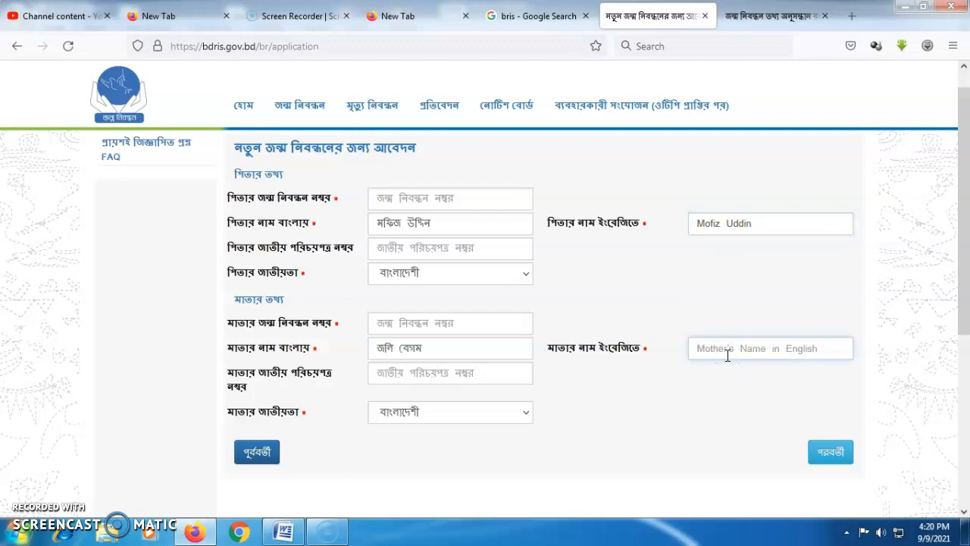
pyautogui.click(727, 419)
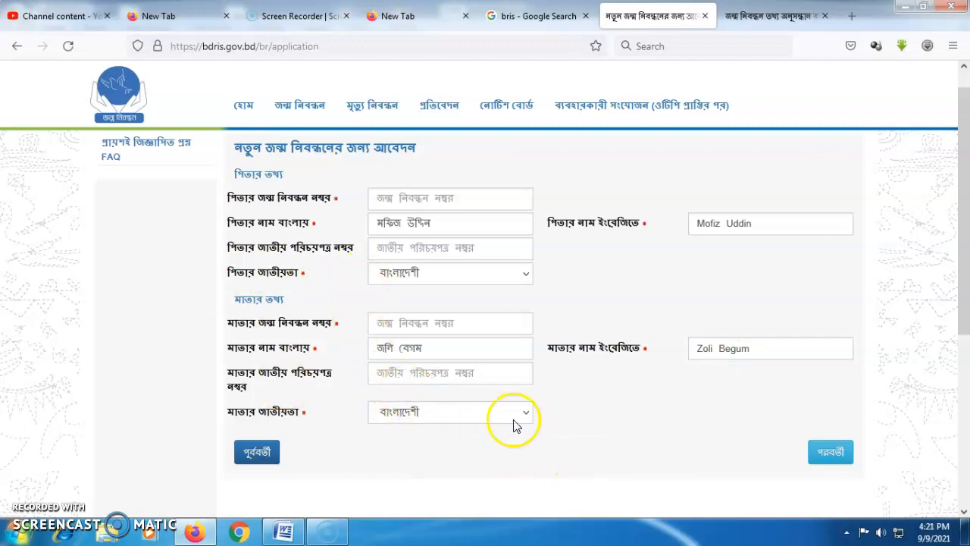
# Dismiss the father's registration number suggestions and continue to the address step.
pyautogui.click(403, 198)
pyautogui.click(404, 196)
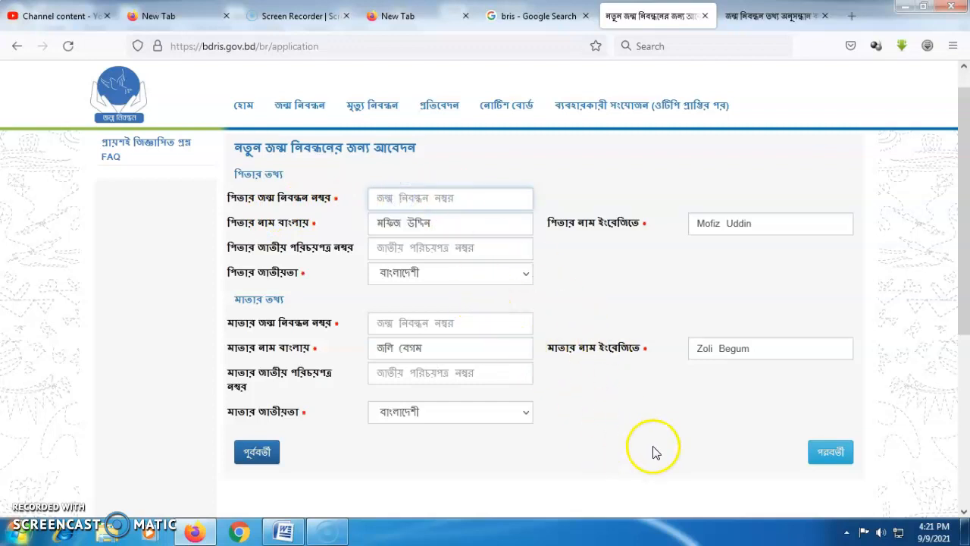
pyautogui.scroll(-2, 955, 344)
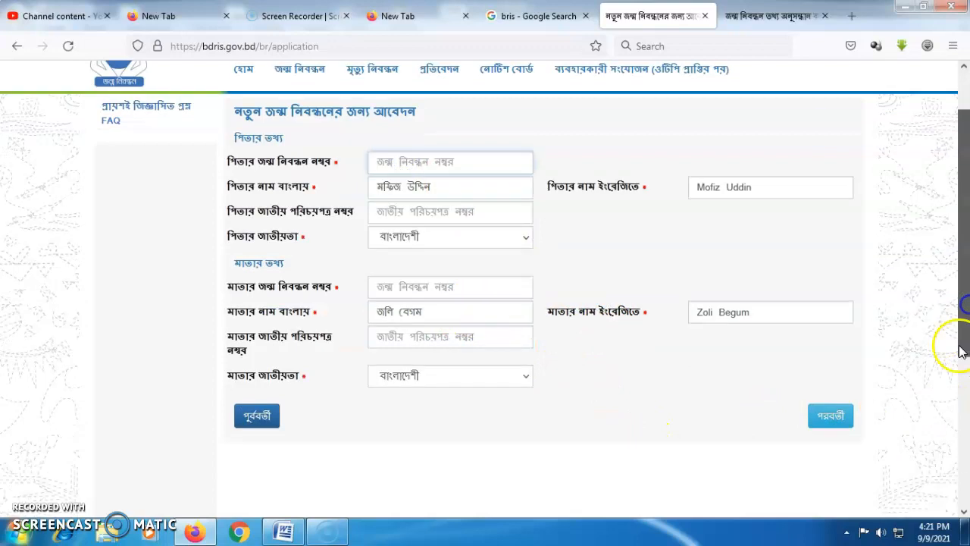
pyautogui.click(829, 384)
# Mark the permanent address as none of these and set its country to Bangladesh.
pyautogui.scroll(3, 956, 342)
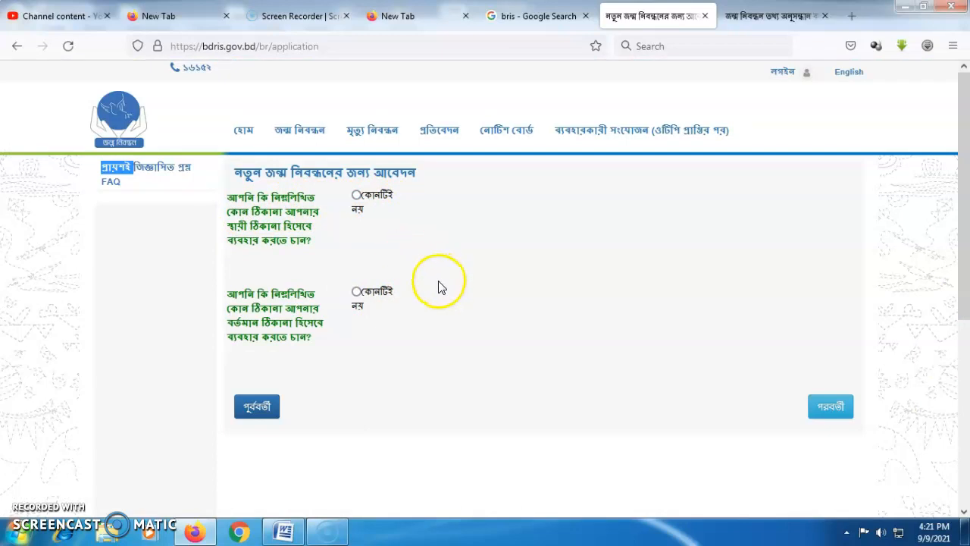
pyautogui.click(356, 195)
pyautogui.scroll(-1, 966, 271)
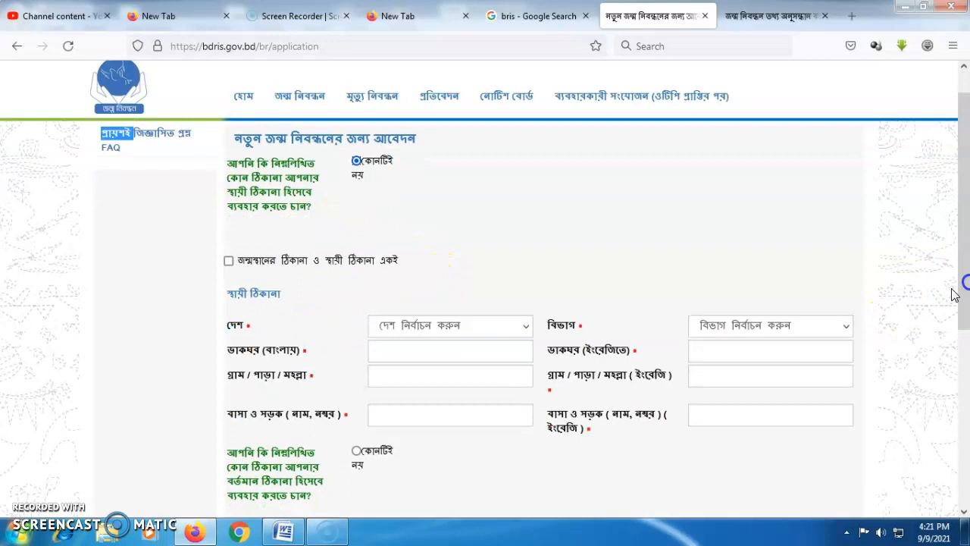
pyautogui.click(399, 326)
pyautogui.click(391, 368)
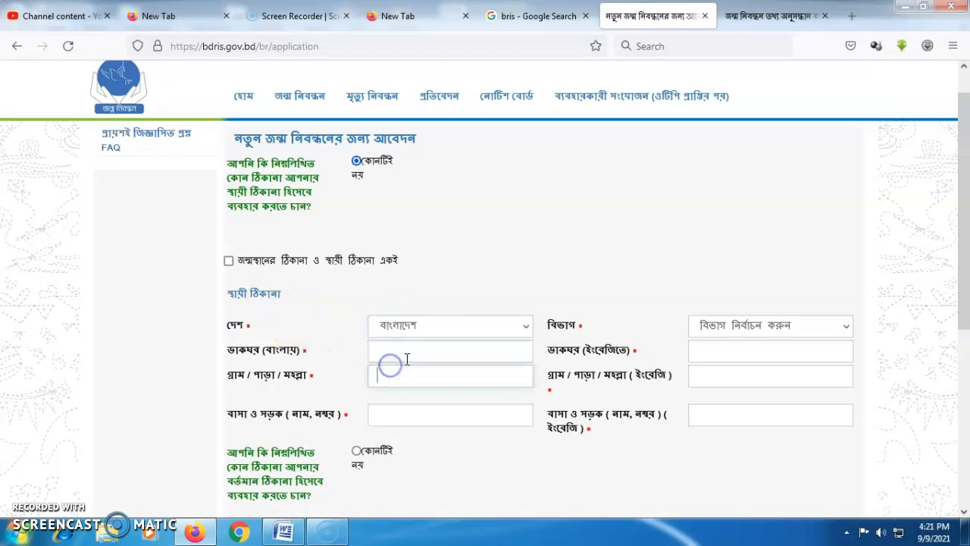
# Set the permanent address division to Khulna and the district to Magura.
pyautogui.click(734, 326)
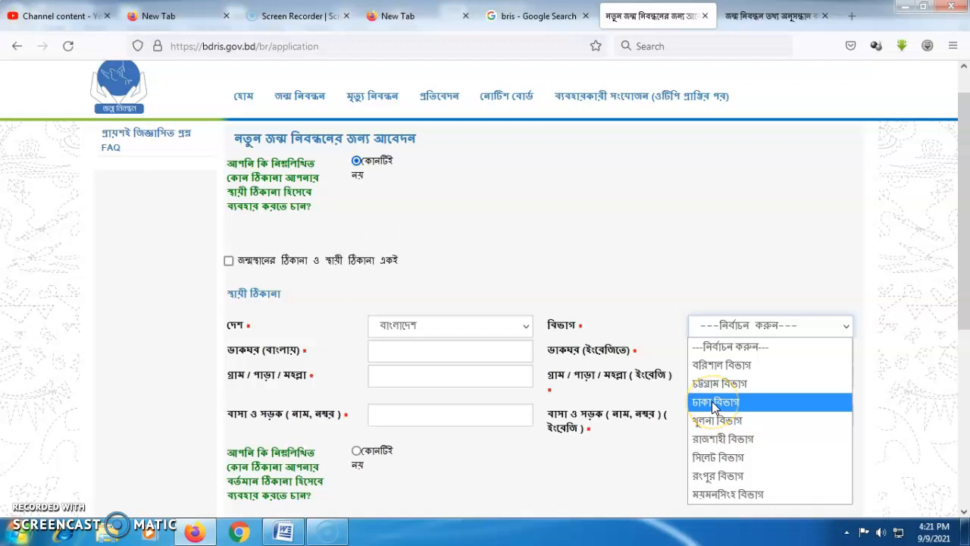
pyautogui.moveTo(966, 294); pyautogui.dragTo(967, 309)
pyautogui.click(724, 303)
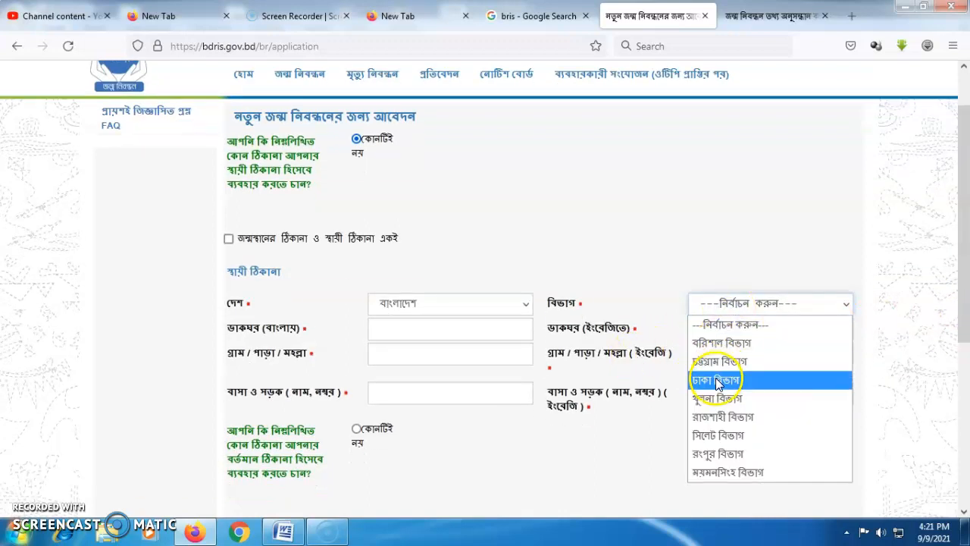
pyautogui.click(712, 454)
pyautogui.click(421, 327)
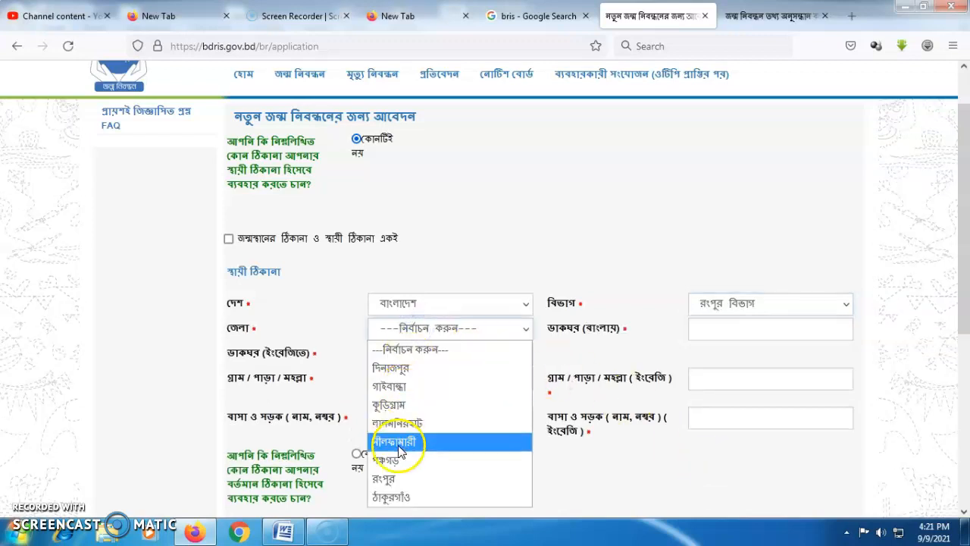
pyautogui.click(720, 303)
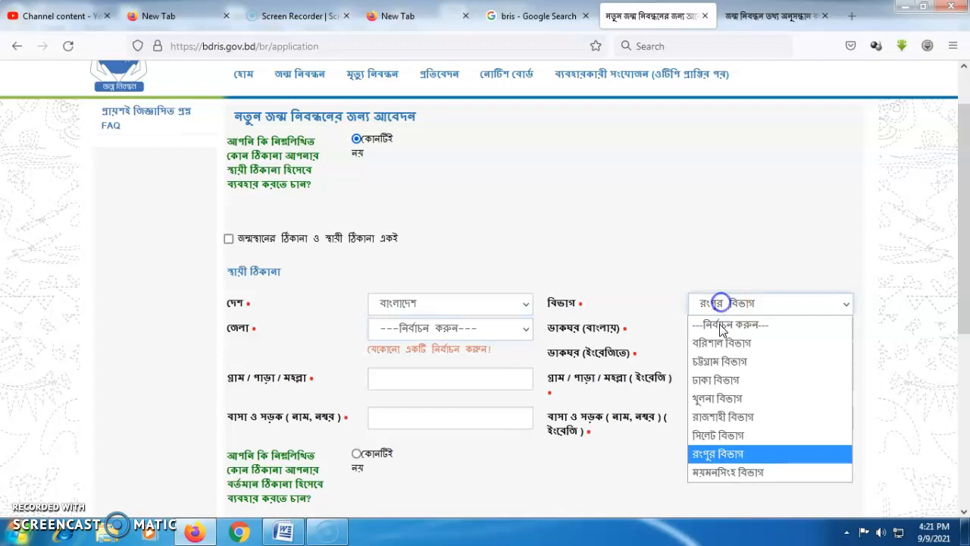
pyautogui.click(712, 398)
pyautogui.click(423, 334)
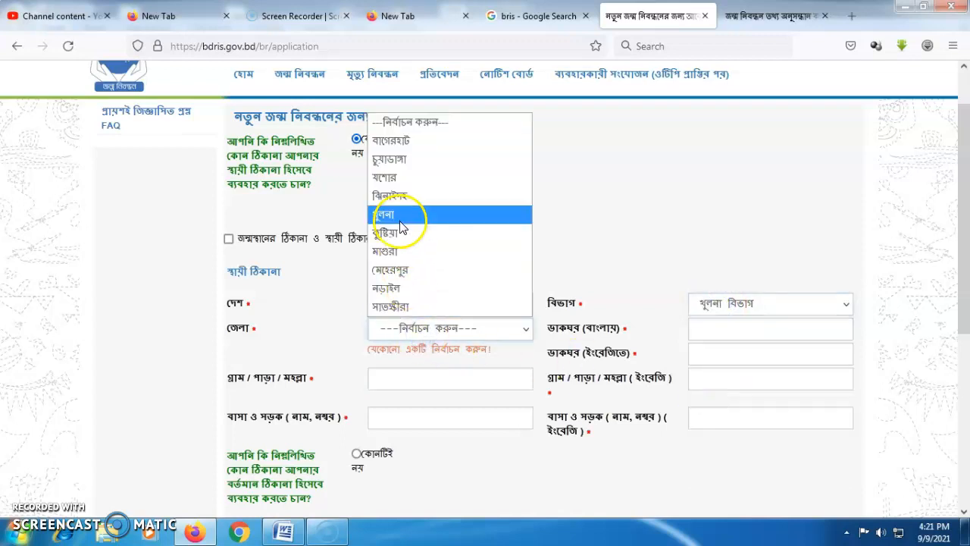
pyautogui.click(399, 250)
# Set upazila মহম্মদপুর, union বাবুখালী and ward ওয়ার্ড - 6.
pyautogui.click(725, 329)
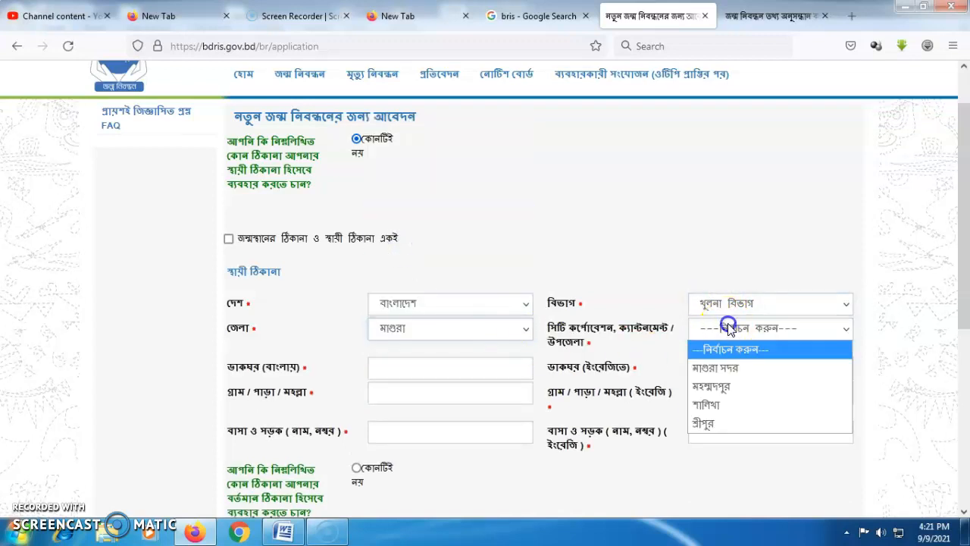
pyautogui.click(715, 386)
pyautogui.click(435, 368)
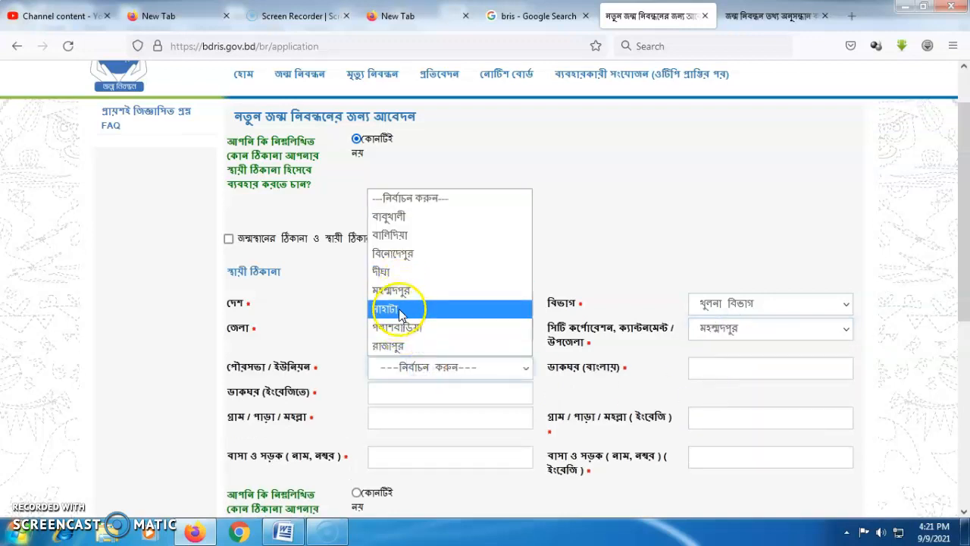
pyautogui.click(405, 216)
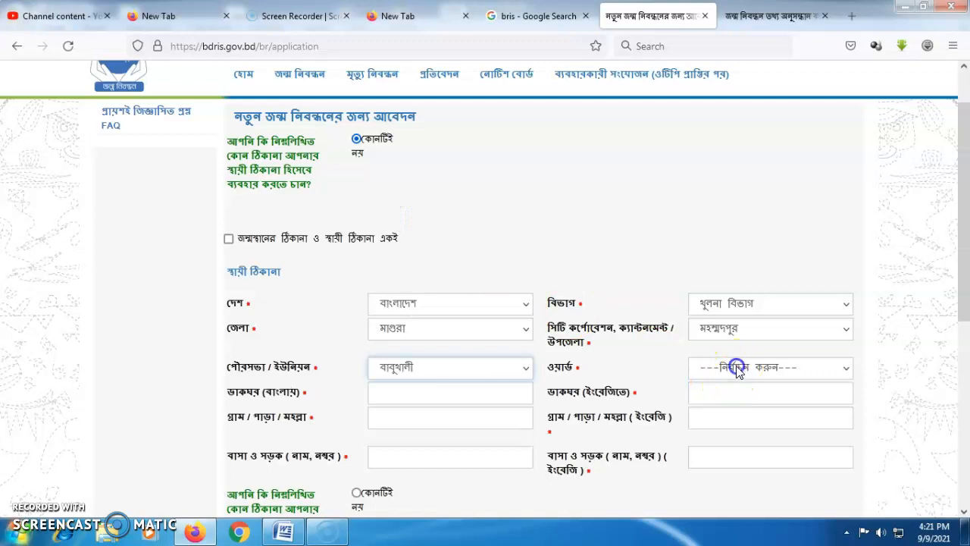
pyautogui.click(729, 368)
pyautogui.click(725, 290)
pyautogui.scroll(-2, 919, 294)
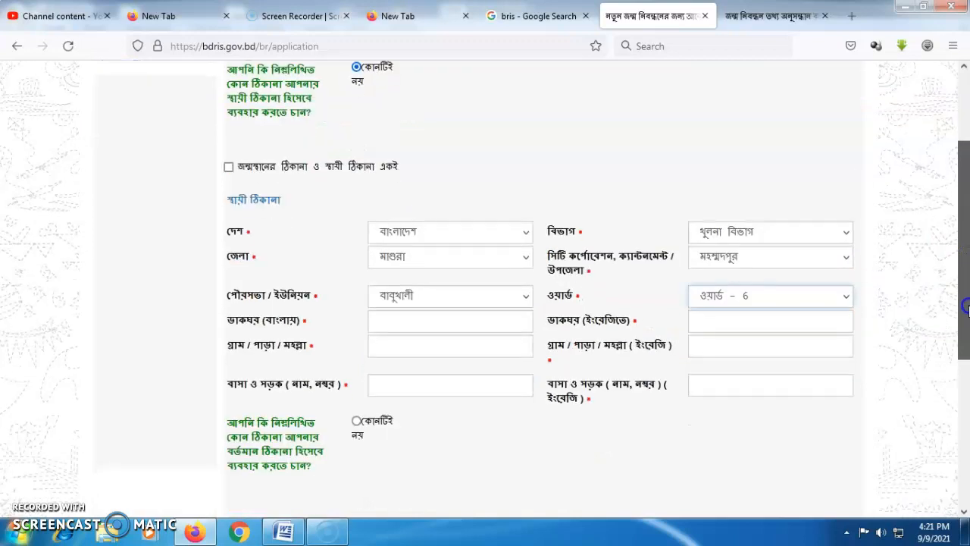
pyautogui.click(413, 327)
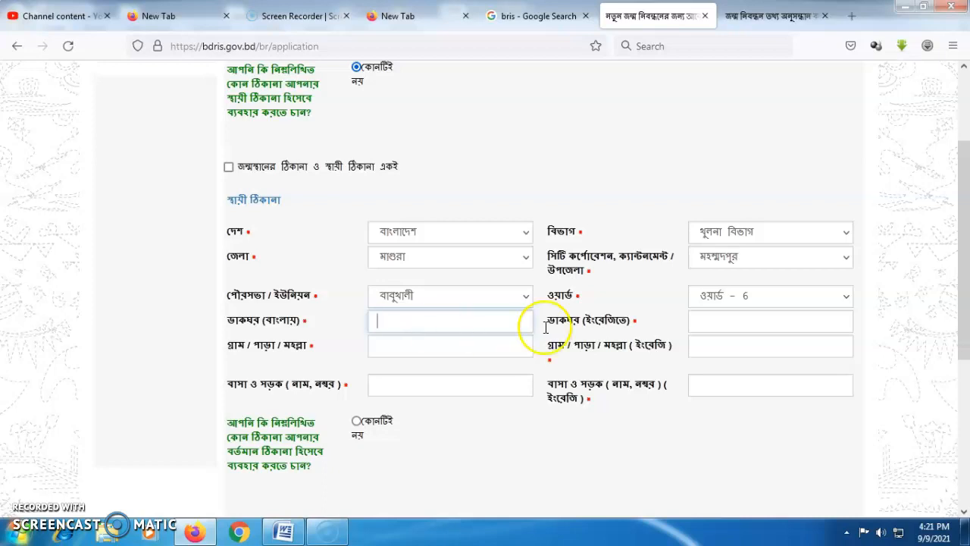
# Fill the permanent address's English post office, village and house/road fields.
pyautogui.click(732, 319)
pyautogui.write('Mo')
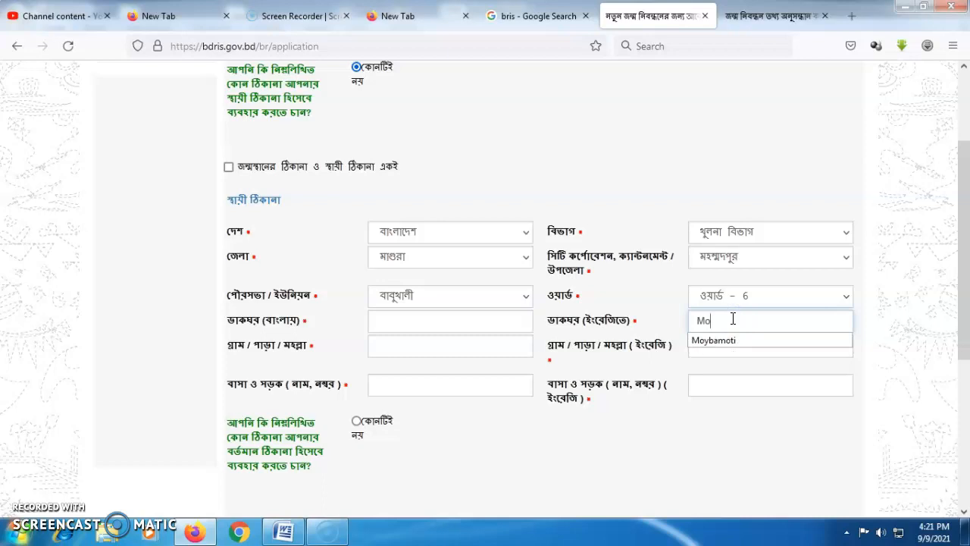
pyautogui.write('hammadpur')
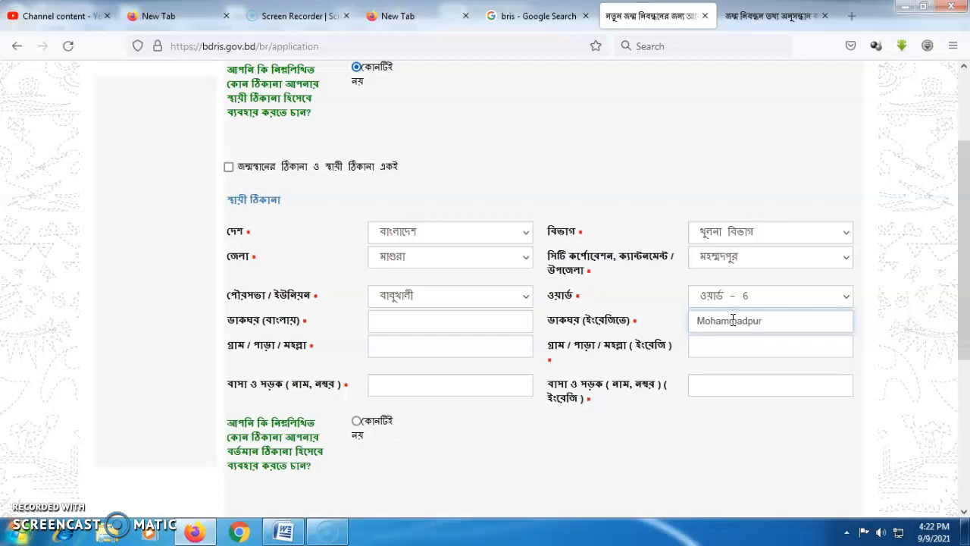
pyautogui.click(702, 350)
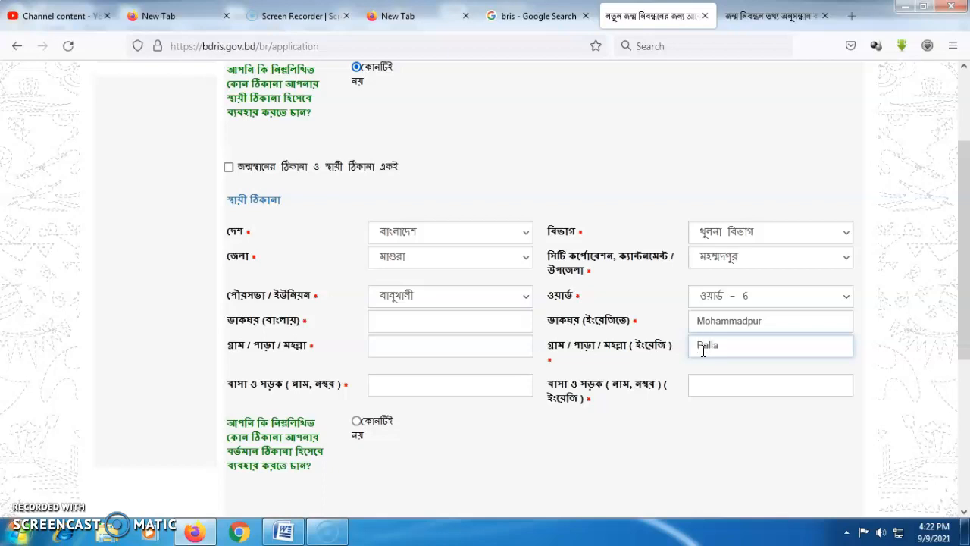
pyautogui.click(718, 392)
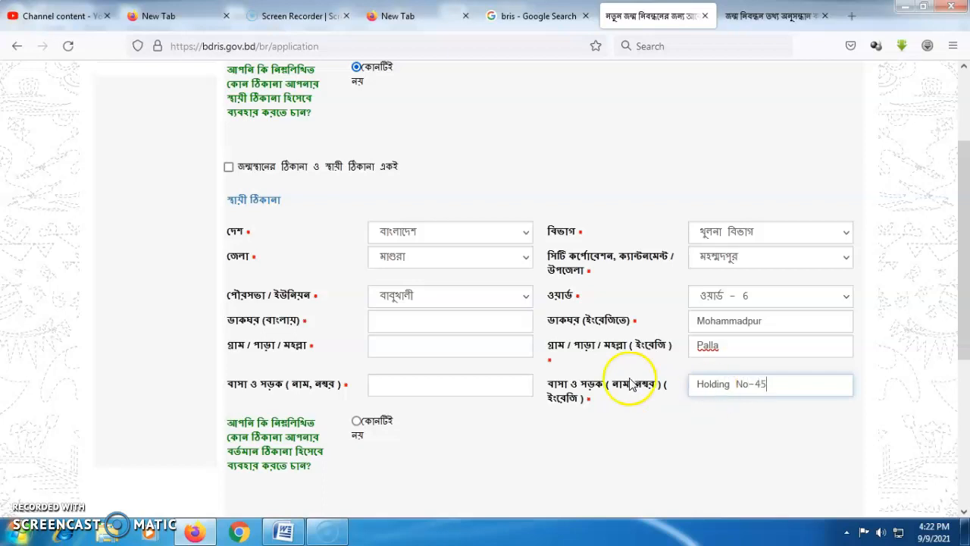
pyautogui.click(403, 320)
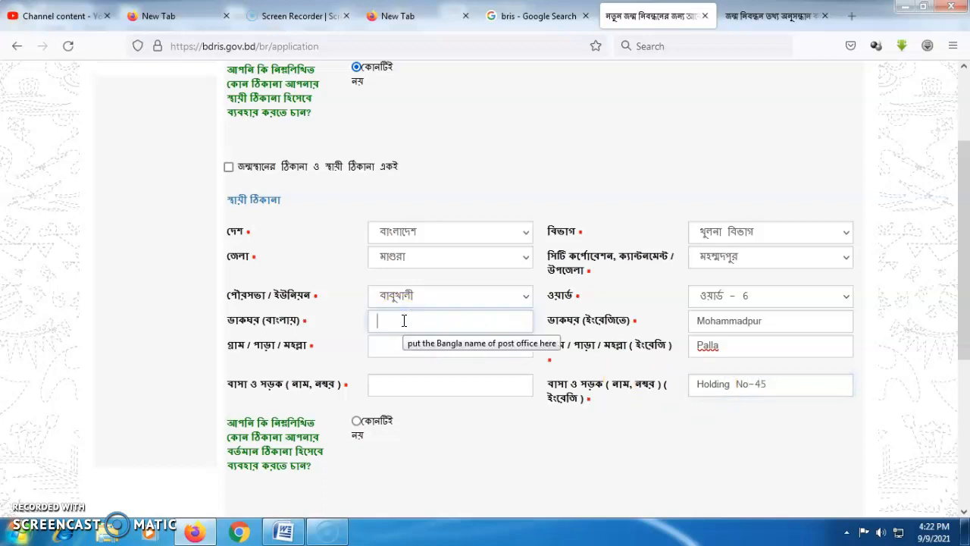
# Switch keyboard input to Unicode Bangla and enter the Bangla post office name.
pyautogui.click(847, 531)
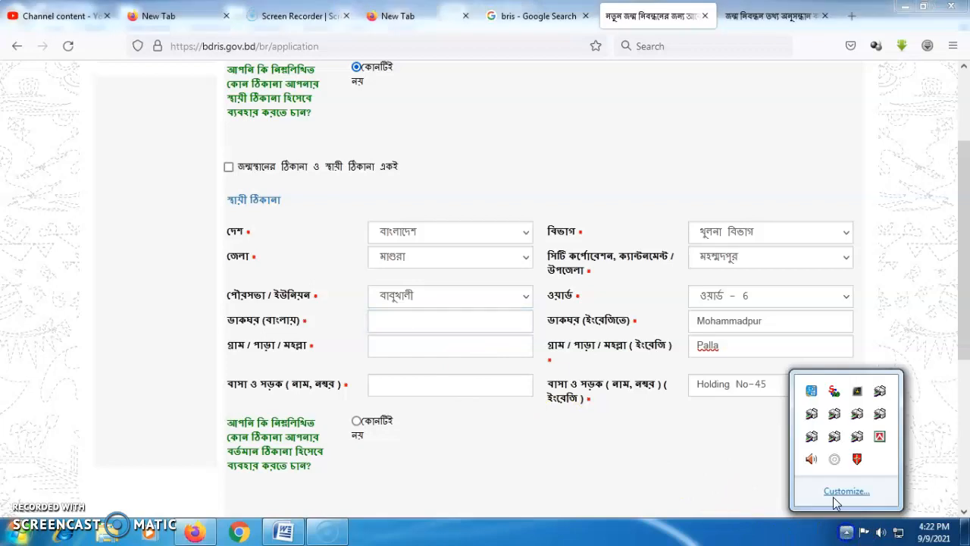
pyautogui.click(879, 435)
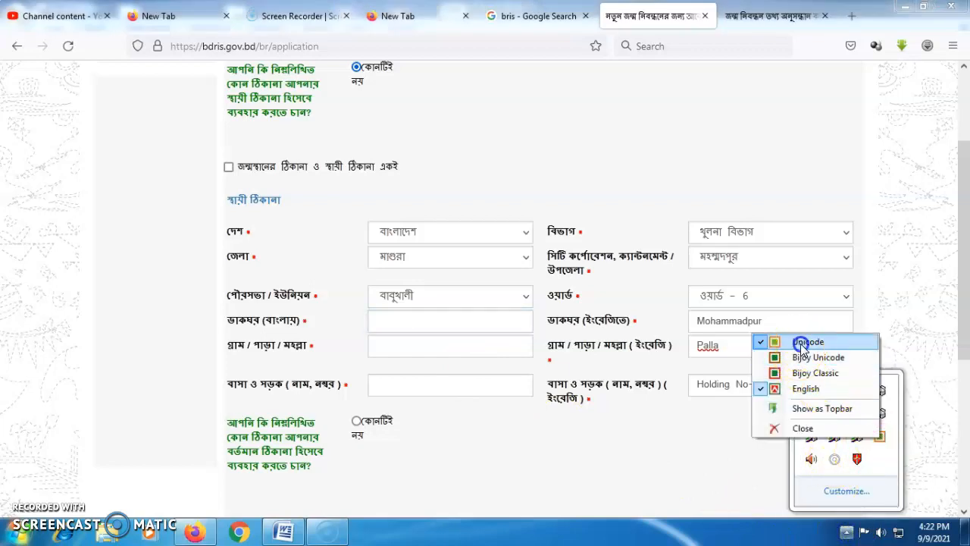
pyautogui.click(801, 342)
pyautogui.click(409, 324)
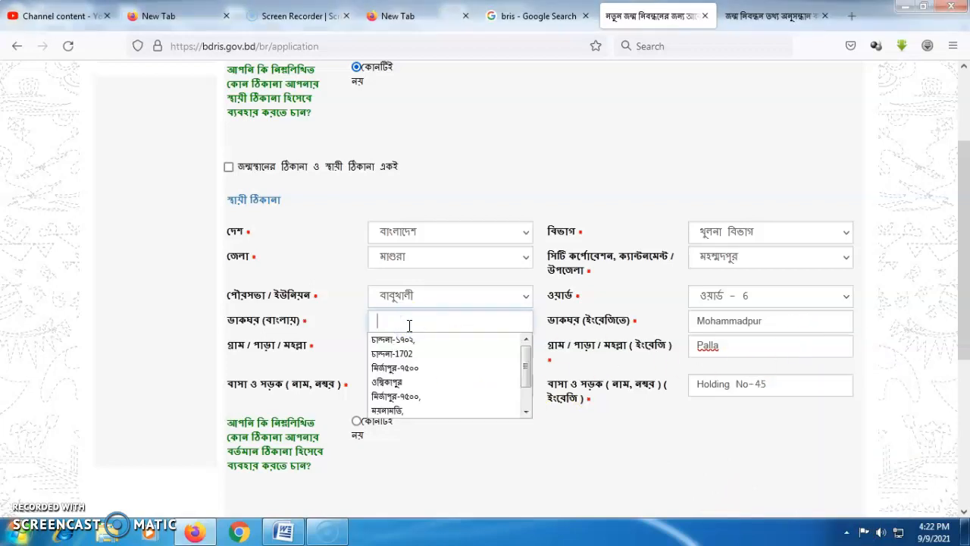
pyautogui.write('মেস')
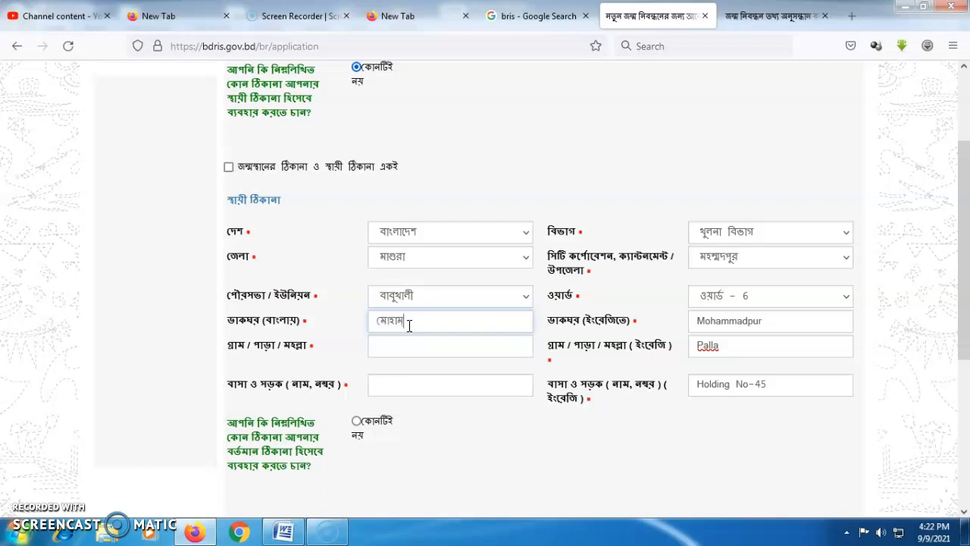
pyautogui.write(',')
# Fill the Bangla village and house/road fields, accepting the suggested village name.
pyautogui.click(396, 353)
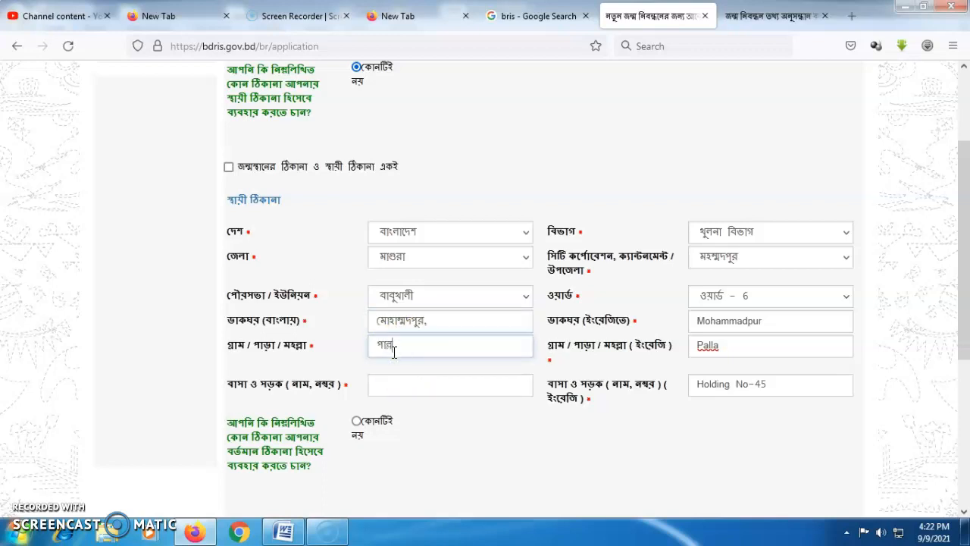
pyautogui.click(394, 373)
pyautogui.click(395, 381)
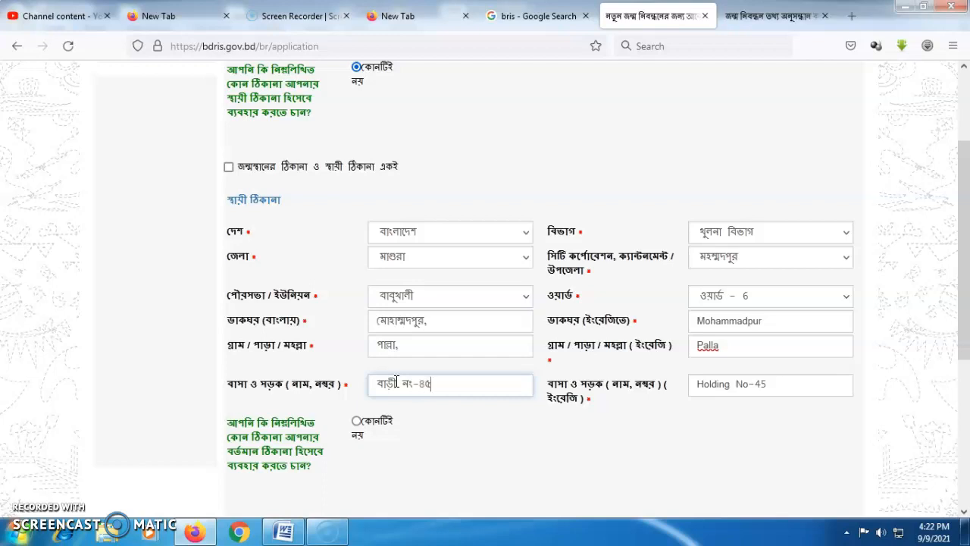
pyautogui.scroll(-2, 953, 281)
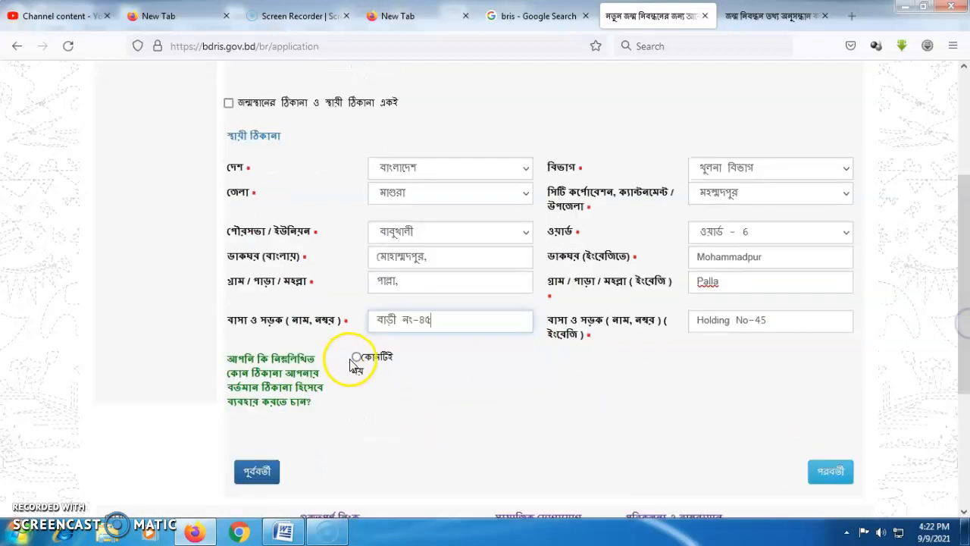
# Mark the present address as none of these and keep its country as বাংলাদেশ.
pyautogui.click(358, 359)
pyautogui.scroll(-2, 955, 281)
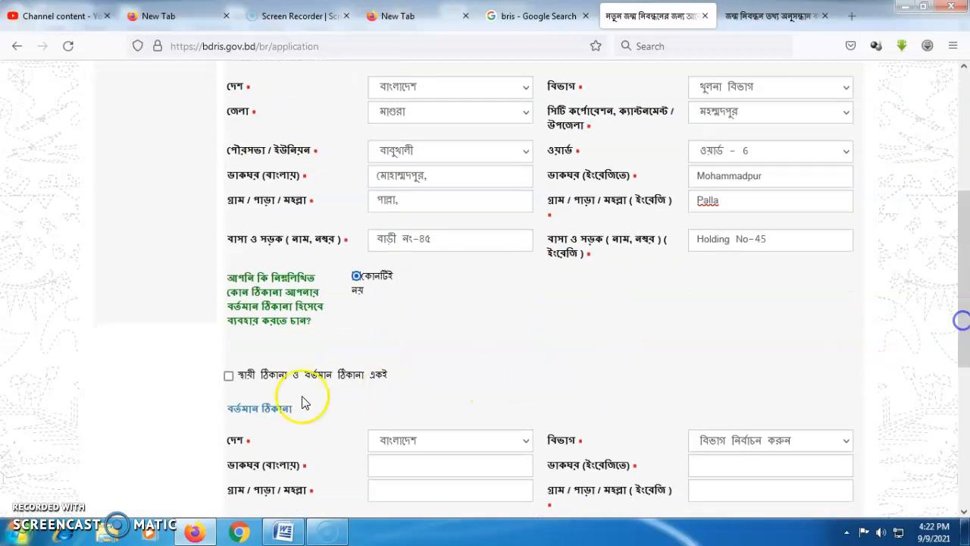
pyautogui.click(228, 375)
pyautogui.scroll(-3, 723, 407)
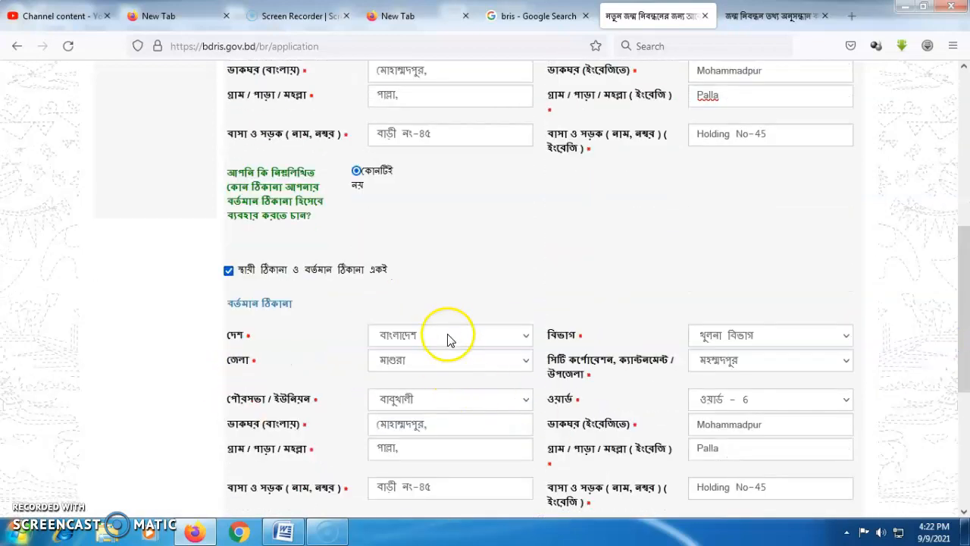
pyautogui.click(447, 334)
pyautogui.click(422, 89)
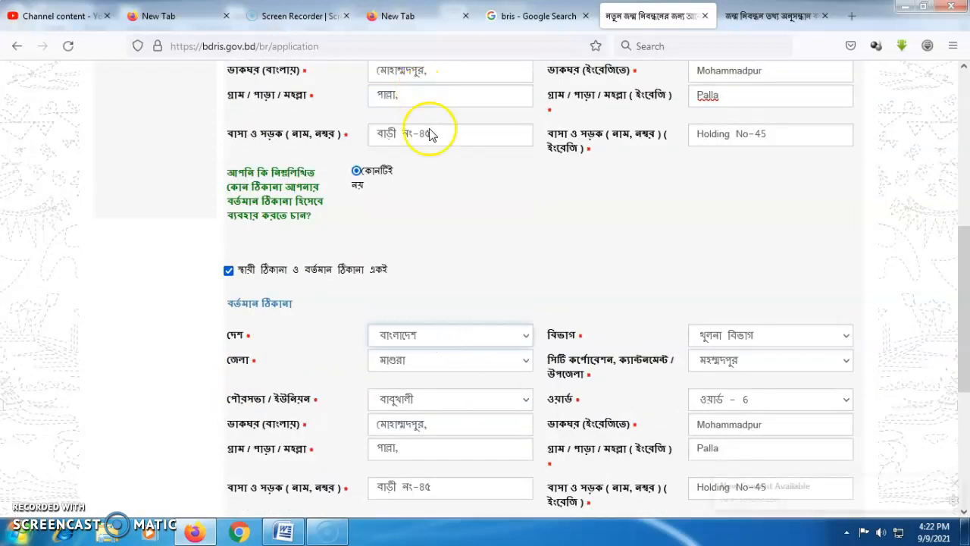
# Set the present address to ঢাকা বিভাগ, district গাজীপুর, গাজীপুর সিটি কর্পোরেশন.
pyautogui.click(696, 329)
pyautogui.click(704, 406)
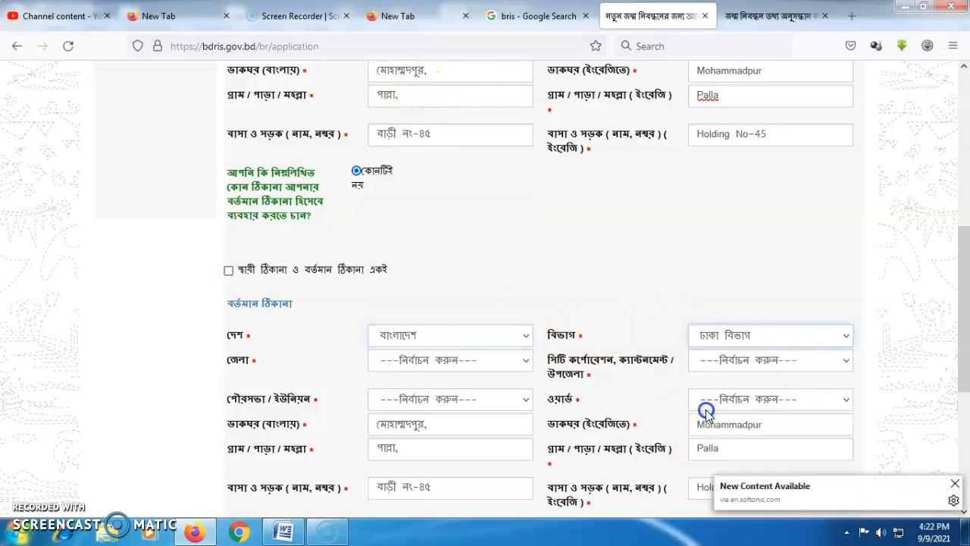
pyautogui.click(453, 373)
pyautogui.click(439, 379)
pyautogui.click(427, 362)
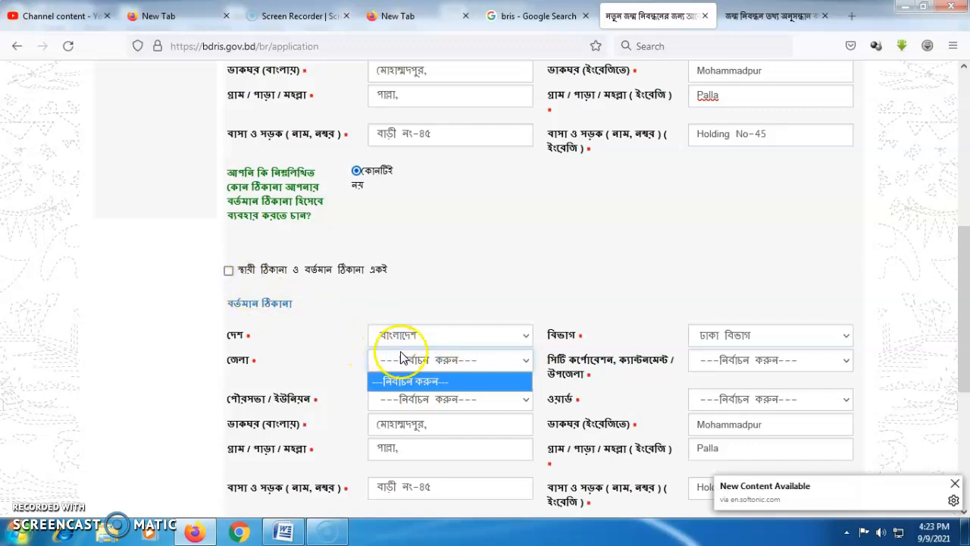
pyautogui.click(726, 361)
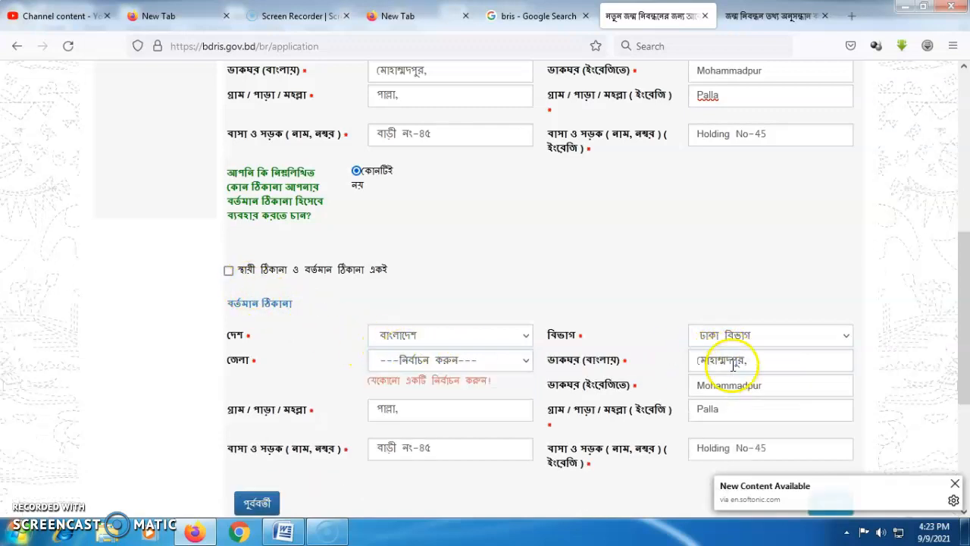
pyautogui.click(442, 361)
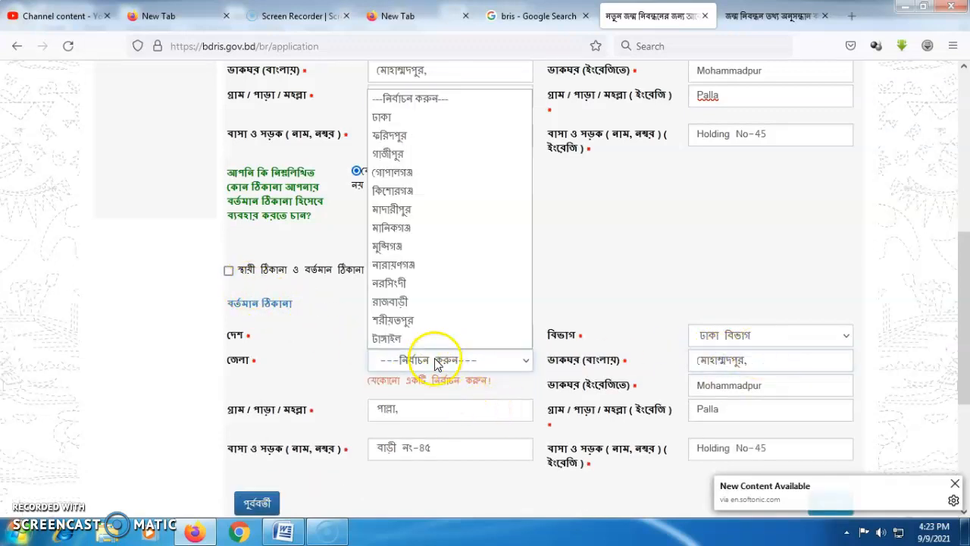
pyautogui.click(407, 155)
pyautogui.click(726, 361)
pyautogui.click(715, 338)
# Set the zone to অঞ্চল ৬, বাসন and the ward to ওয়ার্ড-18.
pyautogui.scroll(-1, 444, 342)
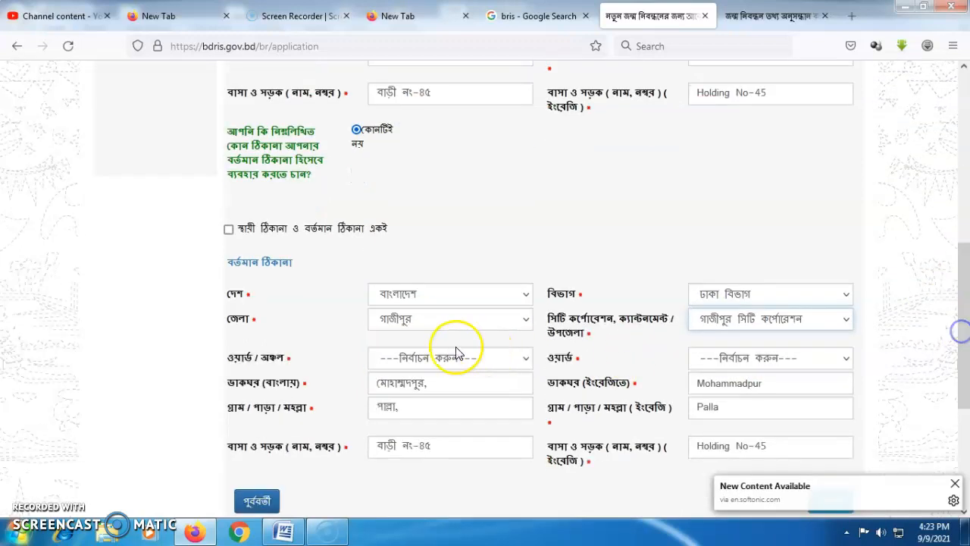
pyautogui.click(427, 358)
pyautogui.click(410, 300)
pyautogui.click(406, 295)
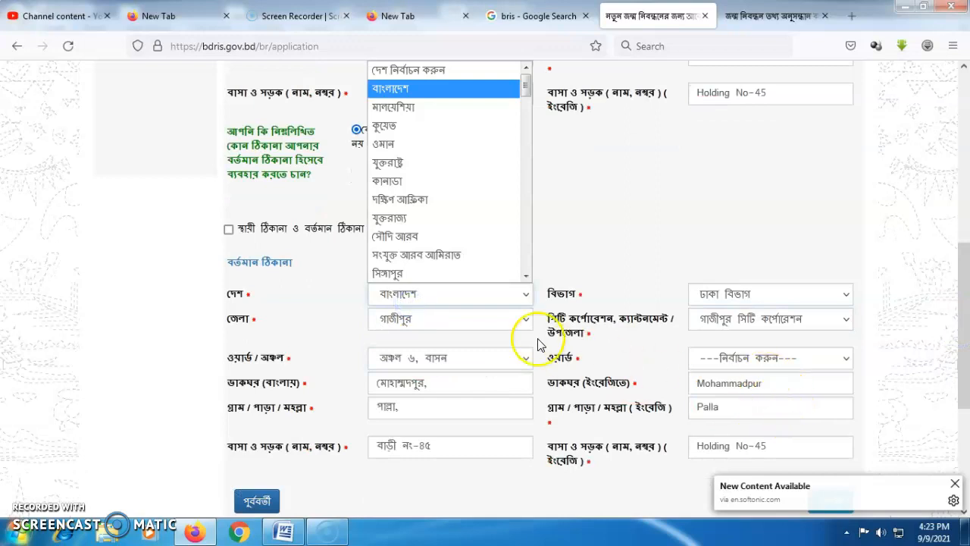
pyautogui.click(413, 87)
pyautogui.click(737, 383)
pyautogui.click(751, 362)
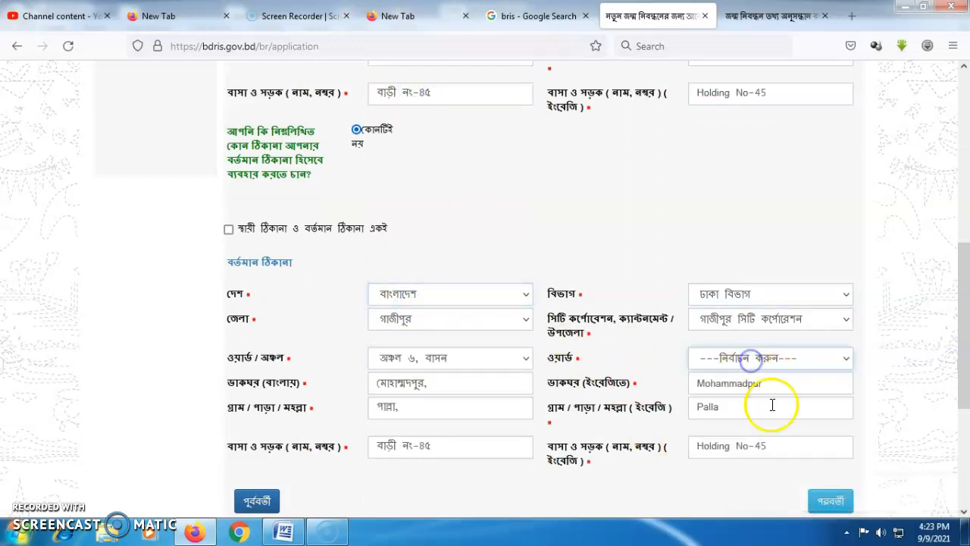
pyautogui.click(743, 361)
pyautogui.click(725, 489)
# Replace the Bangla post office with the suggested one and clear the old English post office.
pyautogui.click(440, 384)
pyautogui.moveTo(372, 381); pyautogui.dragTo(422, 383)
pyautogui.click(437, 385)
pyautogui.press('BackSpace')
pyautogui.press('BackSpace')
pyautogui.press('BackSpace')
pyautogui.press('BackSpace')
pyautogui.press('BackSpace')
pyautogui.press('BackSpace')
pyautogui.press('BackSpace')
pyautogui.press('BackSpace')
pyautogui.write('চা')
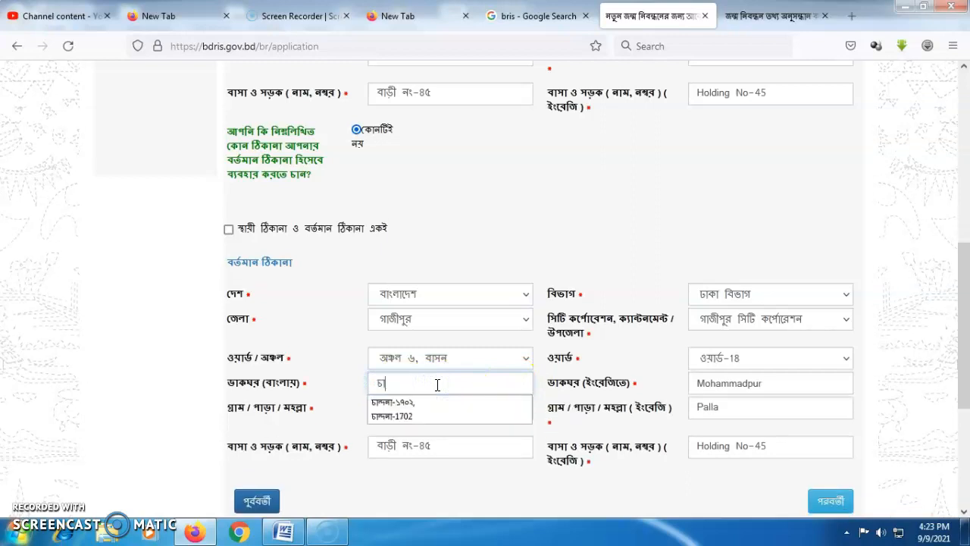
pyautogui.click(403, 402)
pyautogui.moveTo(773, 381); pyautogui.dragTo(661, 371)
pyautogui.press('BackSpace')
# Replace the village name and add the block to the Bangla and English house/road entries.
pyautogui.moveTo(441, 405); pyautogui.dragTo(386, 407)
pyautogui.press('BackSpace')
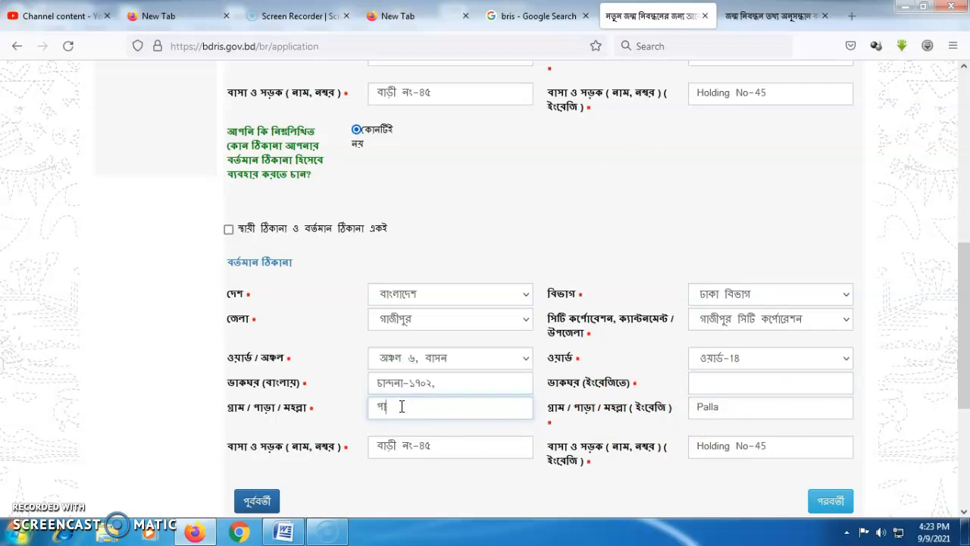
pyautogui.write('টেকন')
pyautogui.doubleClick(434, 451)
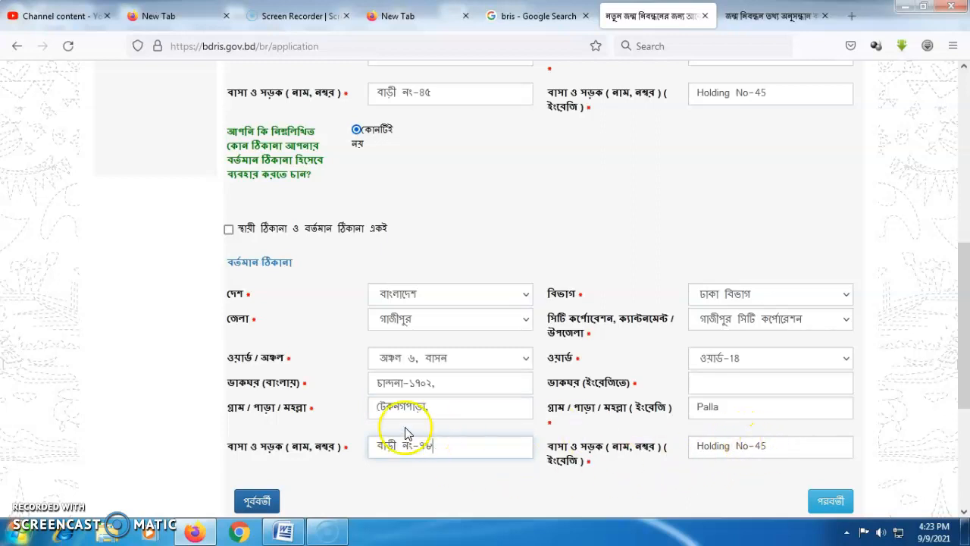
pyautogui.doubleClick(760, 446)
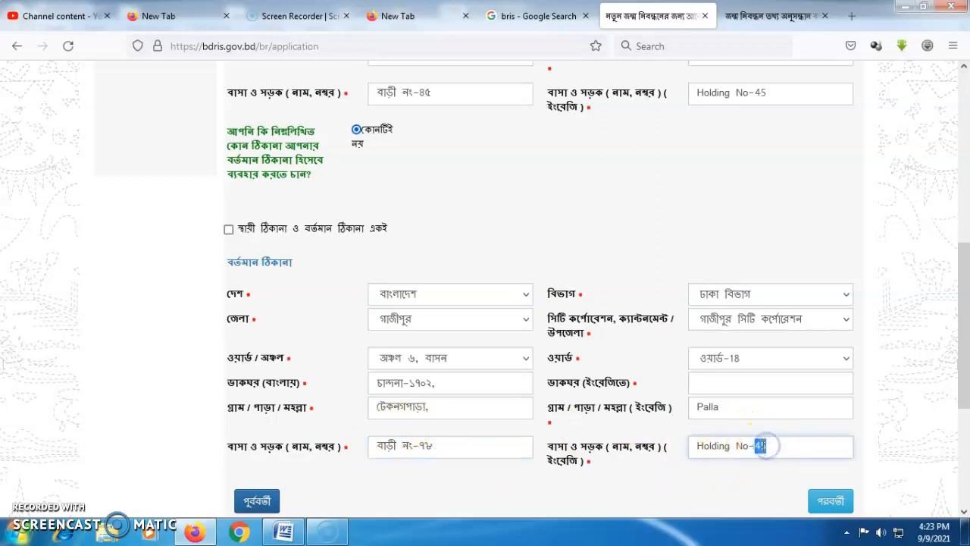
pyautogui.click(377, 445)
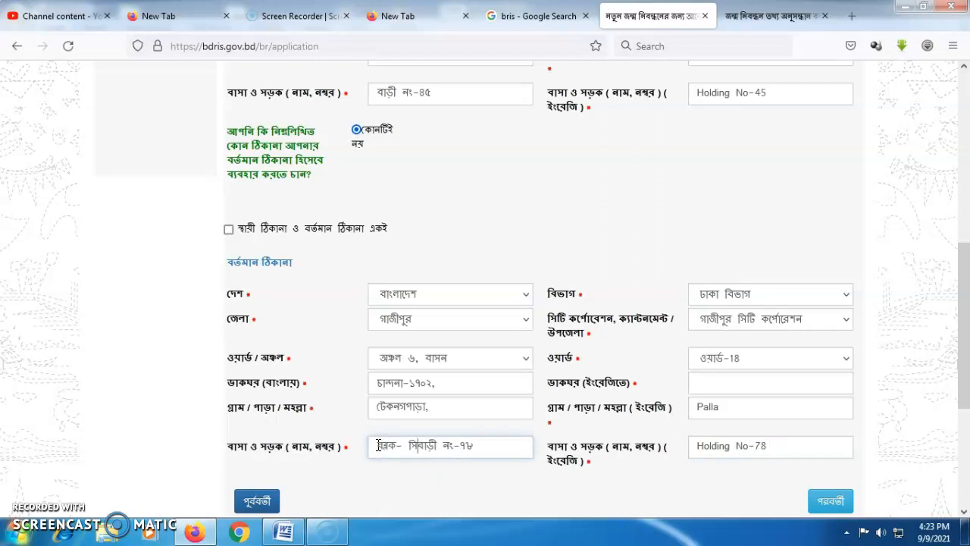
pyautogui.press('Delete')
pyautogui.click(417, 445)
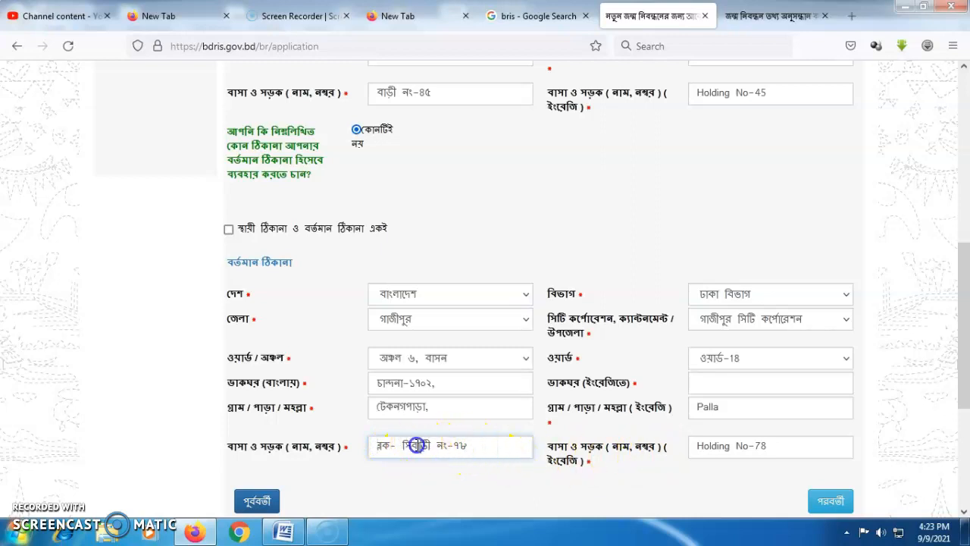
pyautogui.write('সি,')
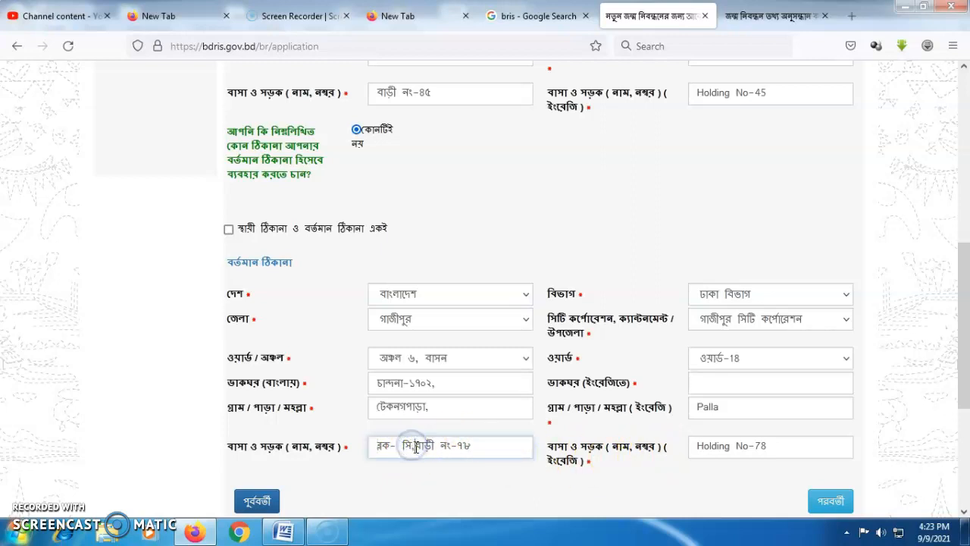
pyautogui.click(696, 446)
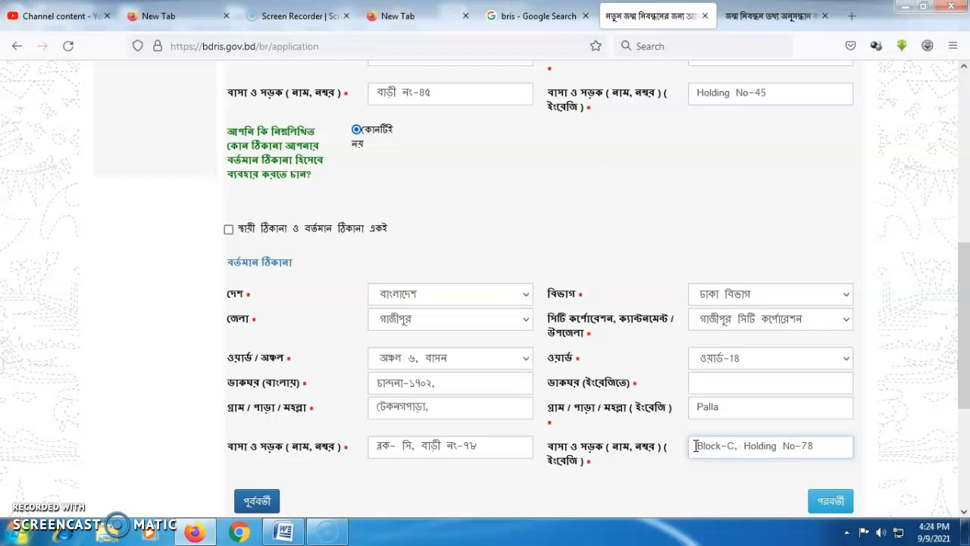
pyautogui.moveTo(955, 342); pyautogui.dragTo(946, 376)
# On the declaration step, choose নিজ as the applicant relationship and select the phone number field.
pyautogui.click(829, 419)
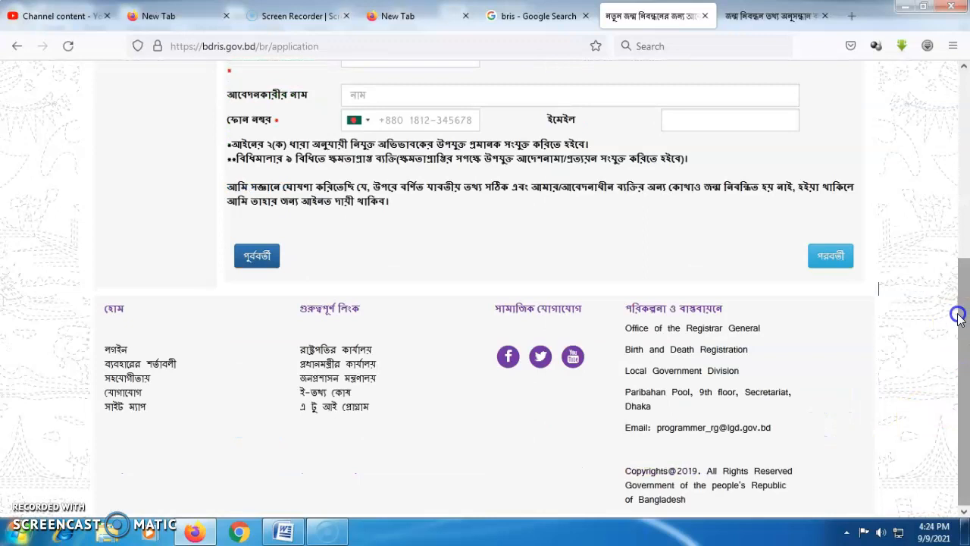
pyautogui.moveTo(958, 316); pyautogui.dragTo(956, 203)
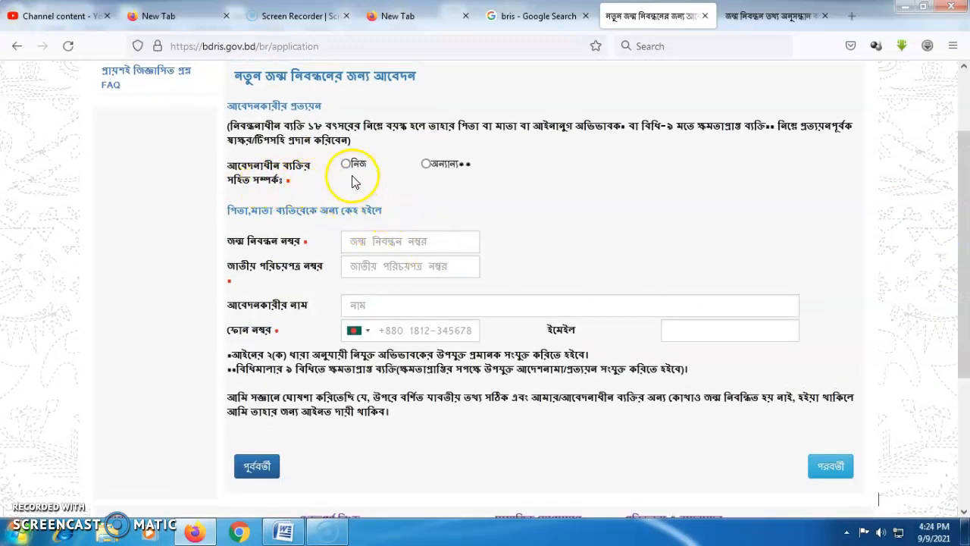
pyautogui.click(347, 163)
pyautogui.doubleClick(400, 230)
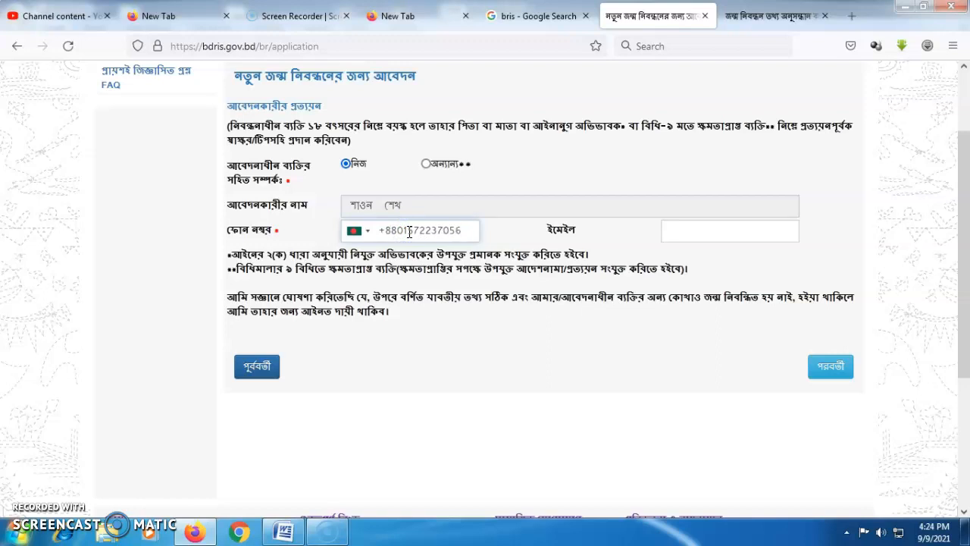
# Open the review page and scroll through the registrant, address, parent and applicant summary.
pyautogui.click(826, 369)
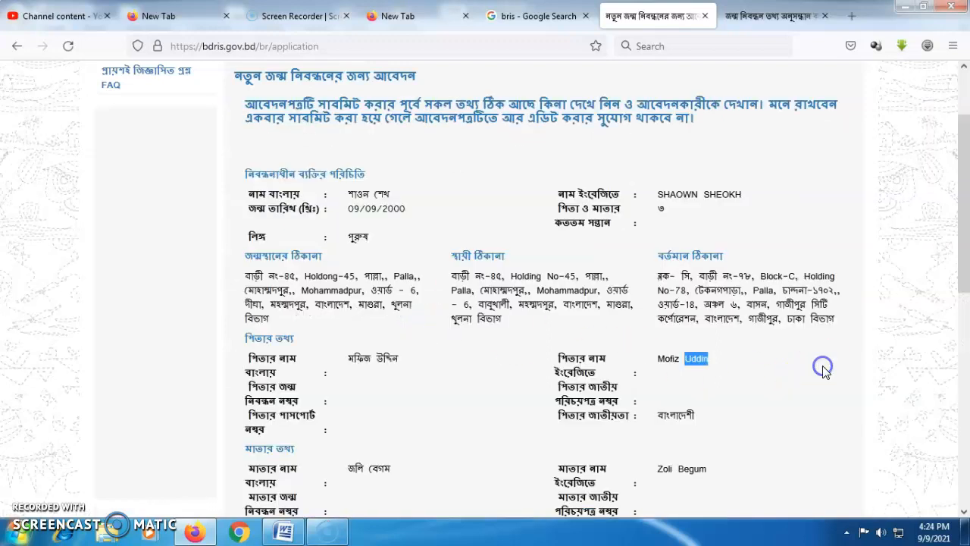
pyautogui.scroll(1, 967, 247)
pyautogui.moveTo(966, 246); pyautogui.dragTo(955, 294)
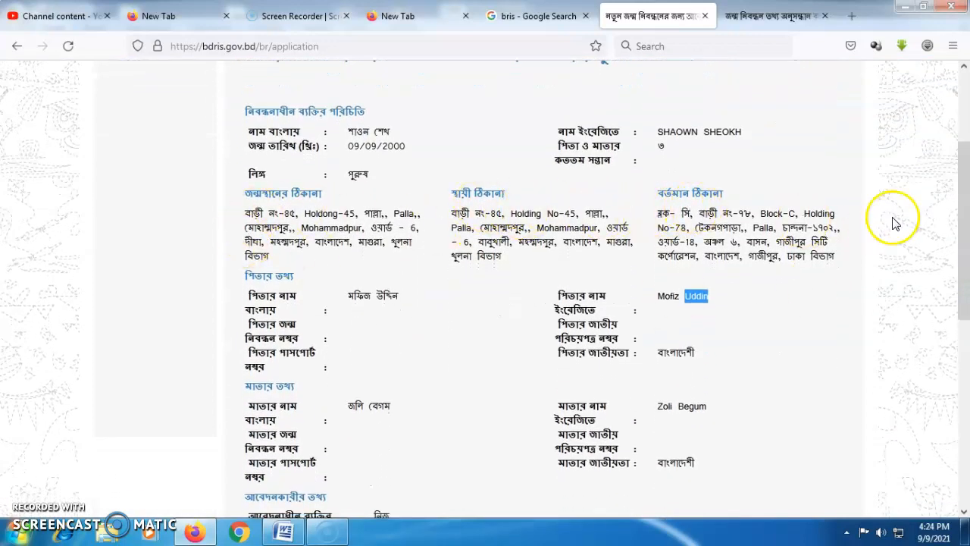
pyautogui.moveTo(968, 205); pyautogui.dragTo(946, 226)
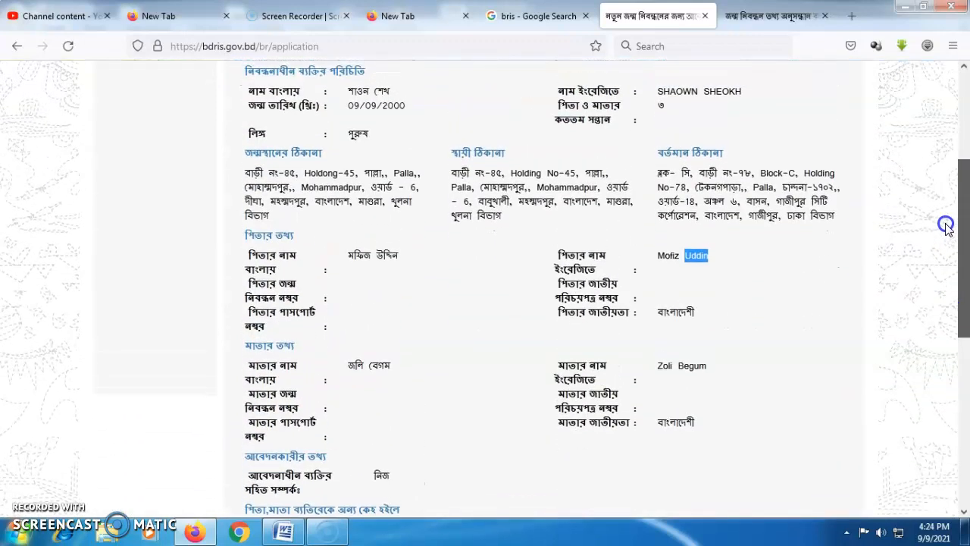
pyautogui.moveTo(966, 324); pyautogui.dragTo(951, 414)
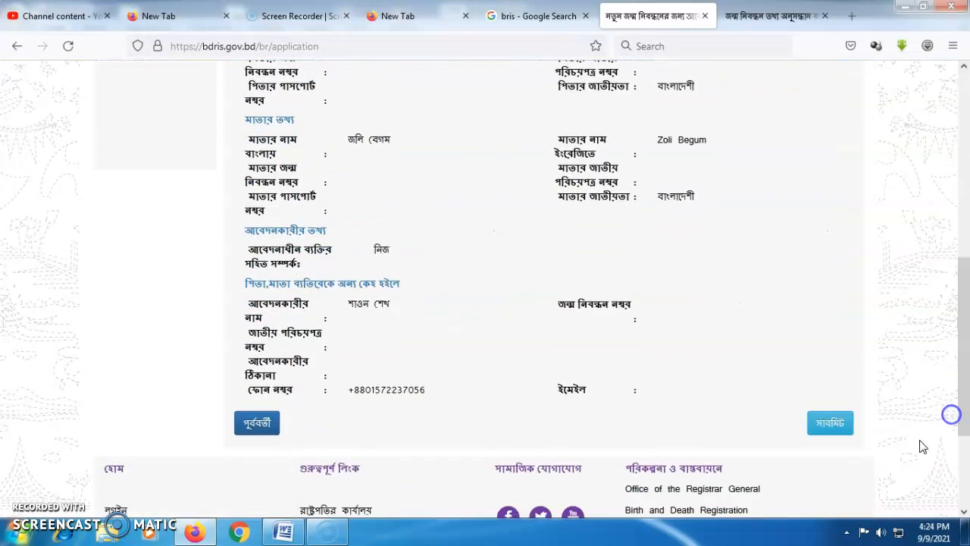
# Go back step by step through address and parent pages to the child's information step.
pyautogui.click(257, 426)
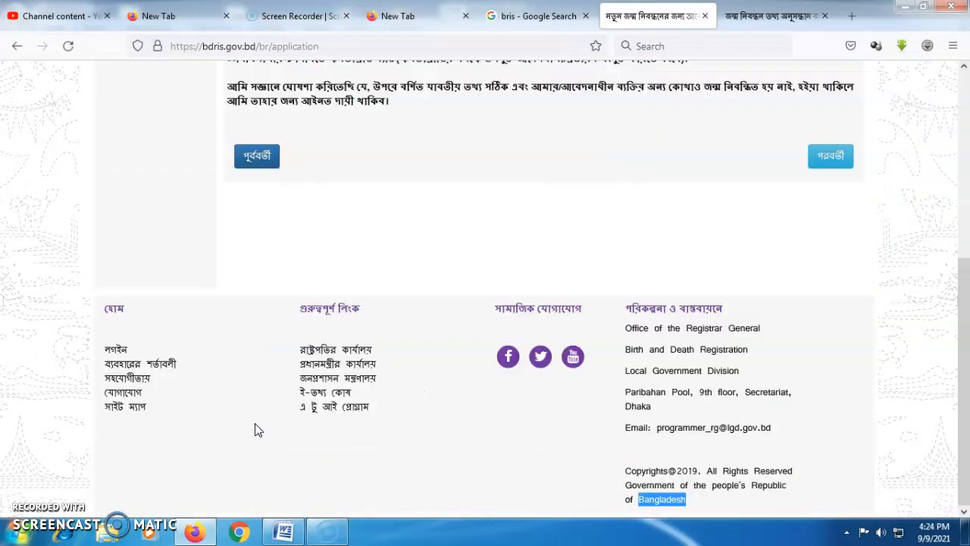
pyautogui.click(257, 168)
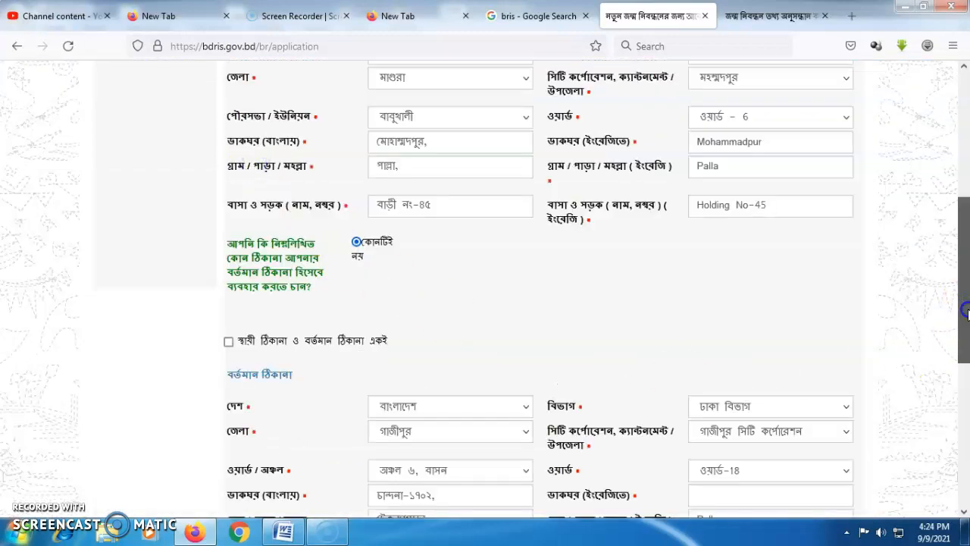
pyautogui.moveTo(967, 310); pyautogui.dragTo(963, 424)
pyautogui.click(258, 312)
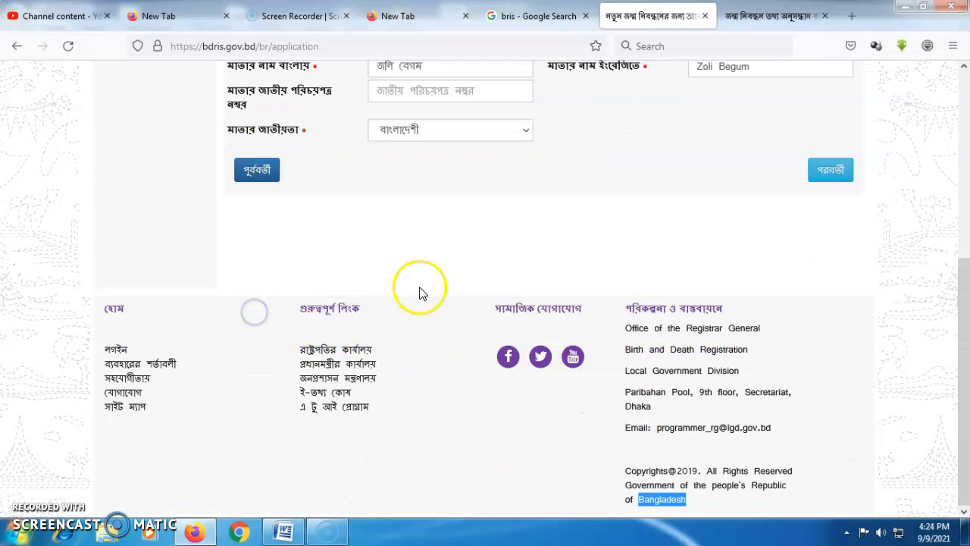
pyautogui.moveTo(967, 329); pyautogui.dragTo(967, 156)
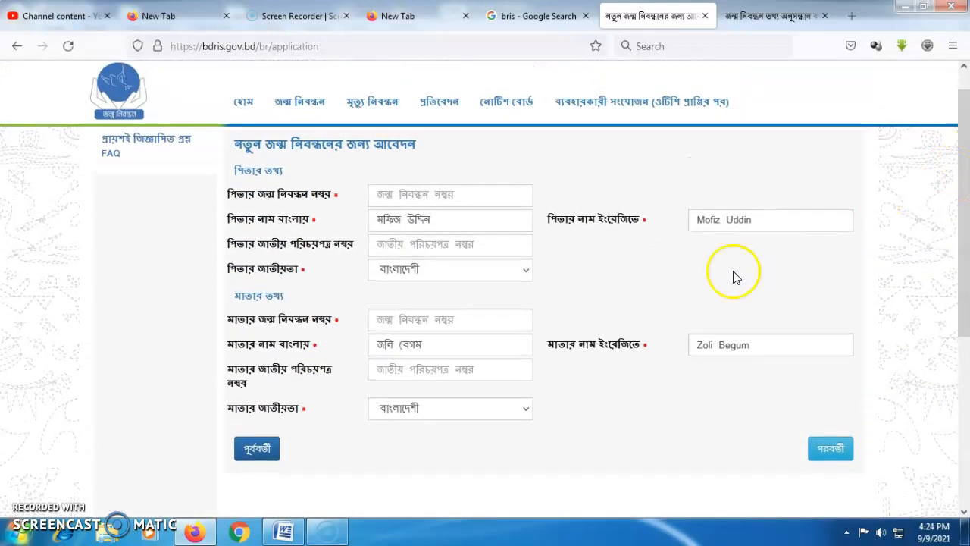
pyautogui.click(257, 448)
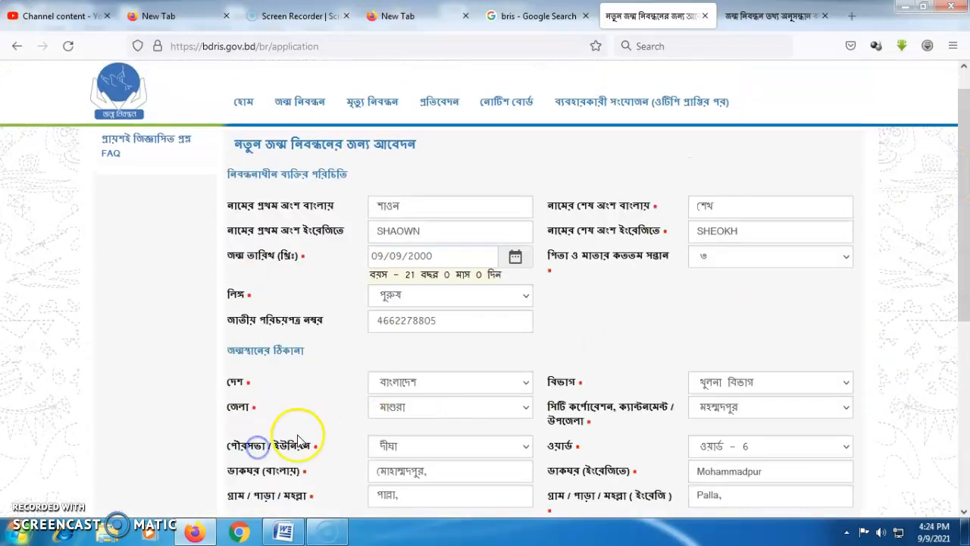
pyautogui.moveTo(958, 260); pyautogui.dragTo(966, 351)
# Move forward through the parent, address and declaration steps to the review page.
pyautogui.click(830, 425)
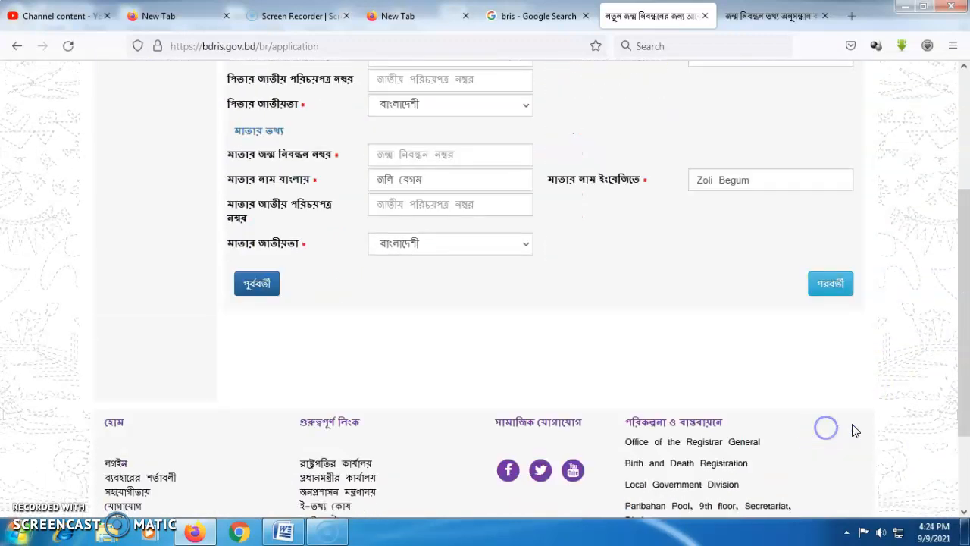
pyautogui.click(834, 359)
pyautogui.moveTo(967, 257); pyautogui.dragTo(957, 432)
pyautogui.click(830, 340)
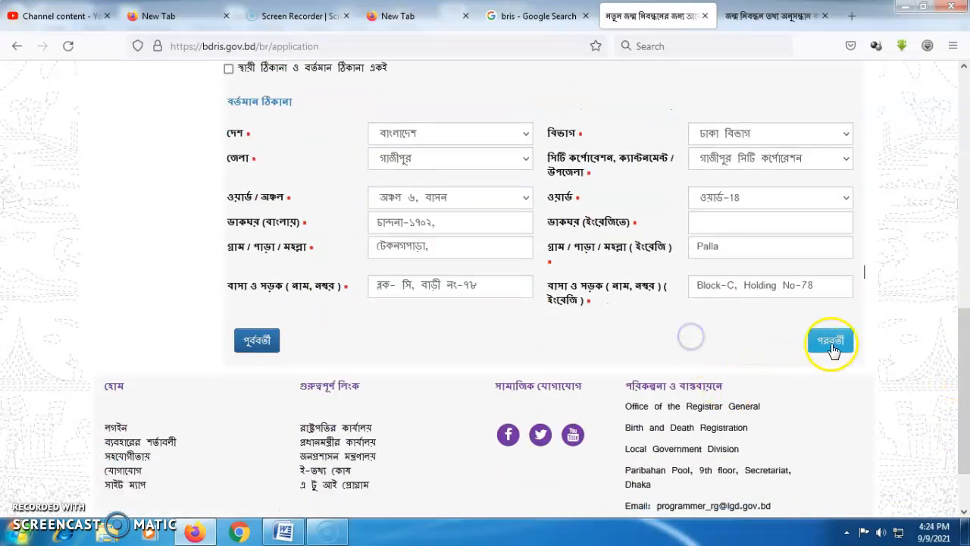
pyautogui.moveTo(960, 337); pyautogui.dragTo(956, 405)
pyautogui.click(824, 314)
# Submit the birth registration application and open its printable version.
pyautogui.click(831, 400)
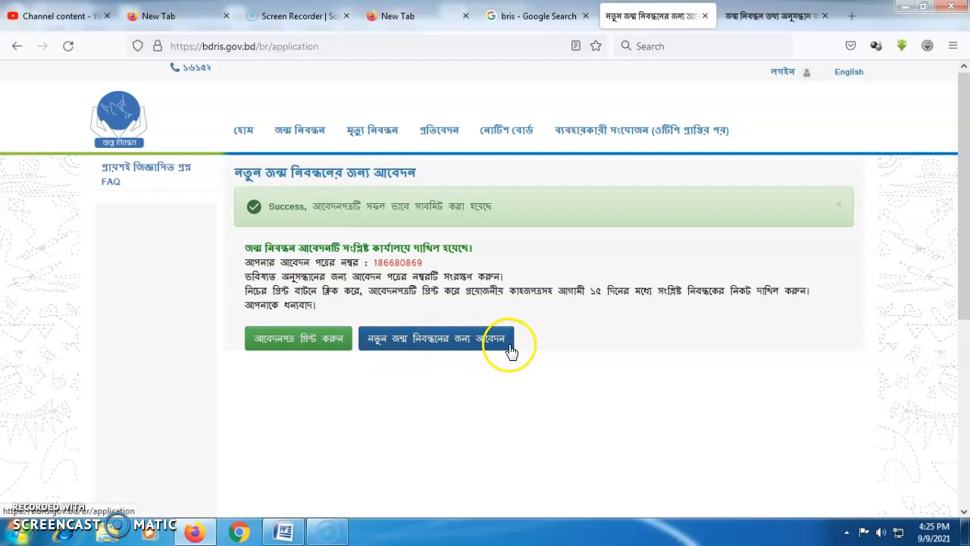
pyautogui.click(284, 342)
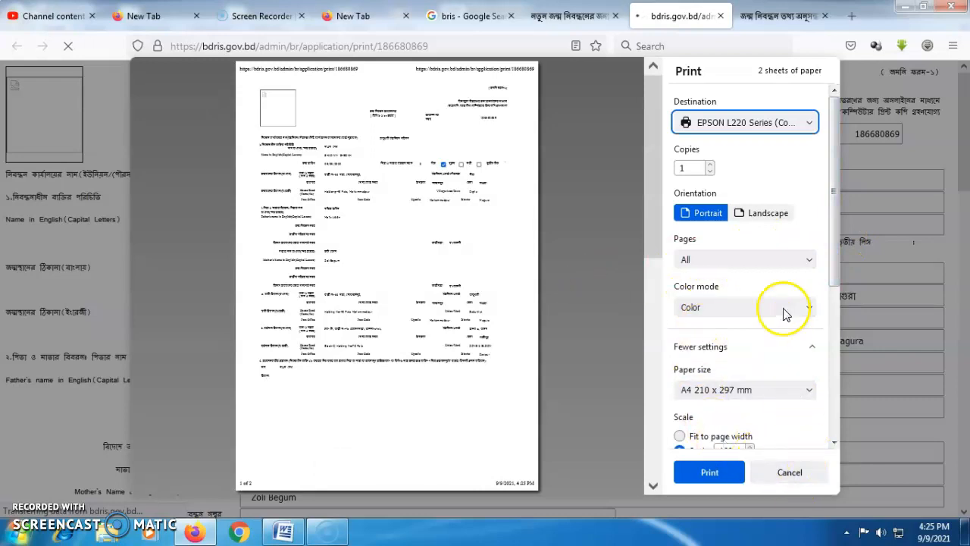
# Cancel the Firefox print dialog and scroll through the printable application form.
pyautogui.click(789, 472)
pyautogui.scroll(-2, 960, 182)
pyautogui.scroll(2, 962, 159)
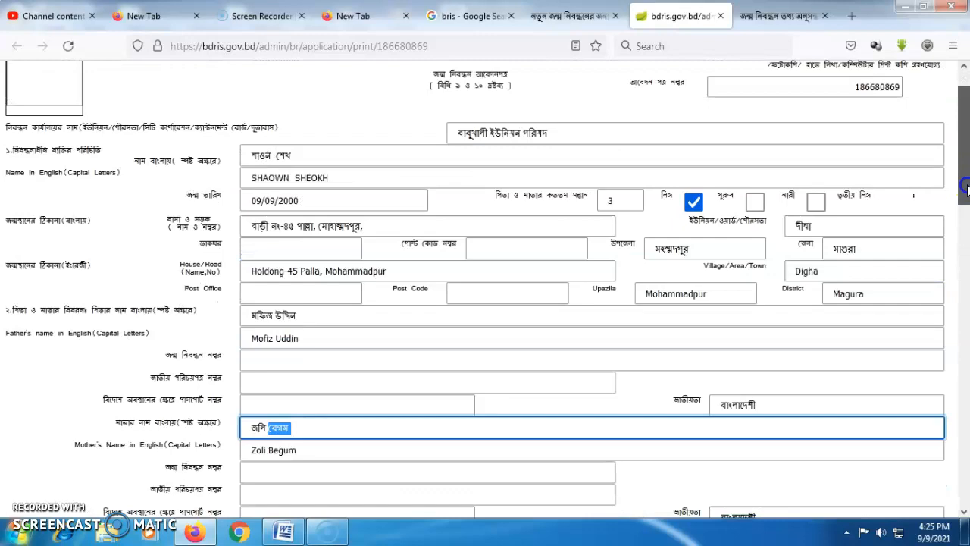
pyautogui.moveTo(968, 224)
pyautogui.mouseDown()
pyautogui.moveTo(924, 458)
pyautogui.moveTo(924, 277)
pyautogui.mouseUp()
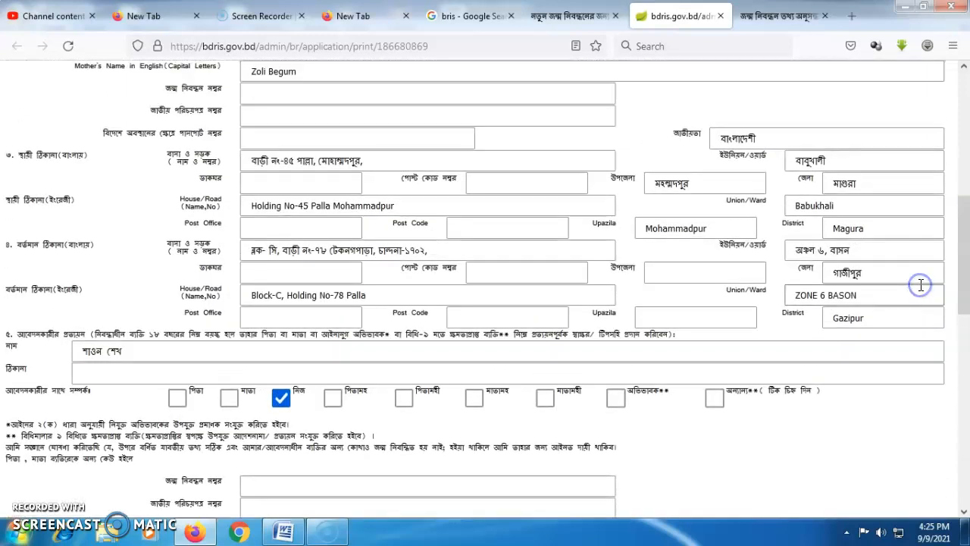
# Close the stray file browser and bring up the Windows system print dialog for the form.
pyautogui.hotkey('ctrl', 'o')
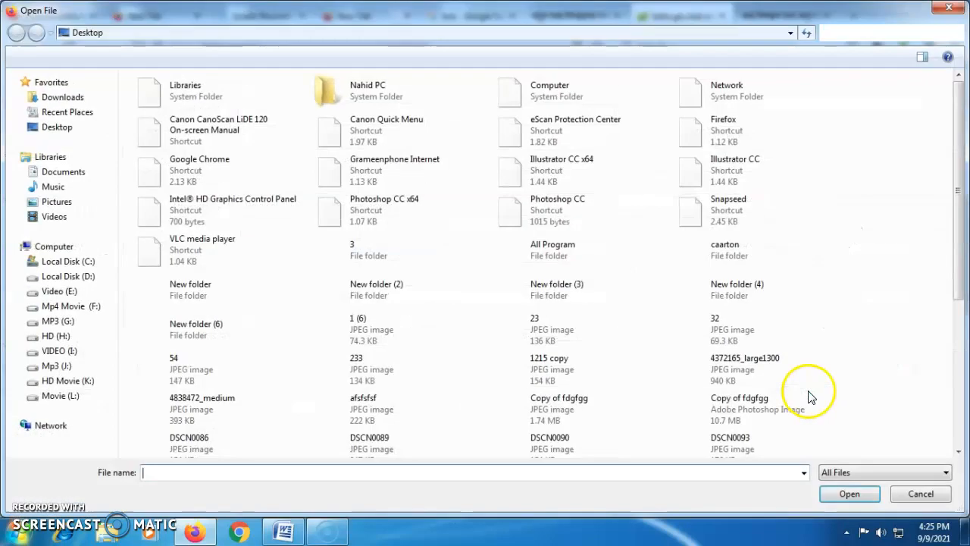
pyautogui.click(910, 496)
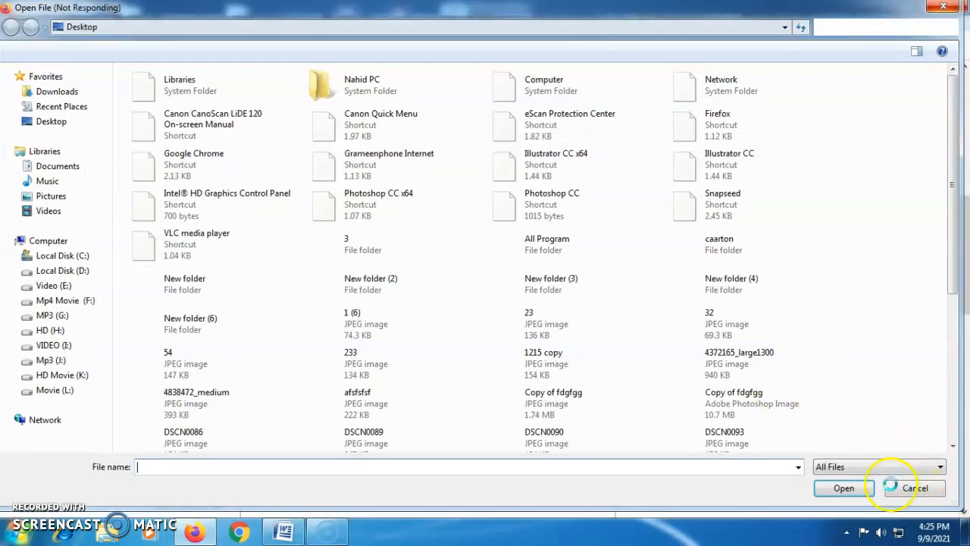
pyautogui.hotkey('ctrl', 'p')
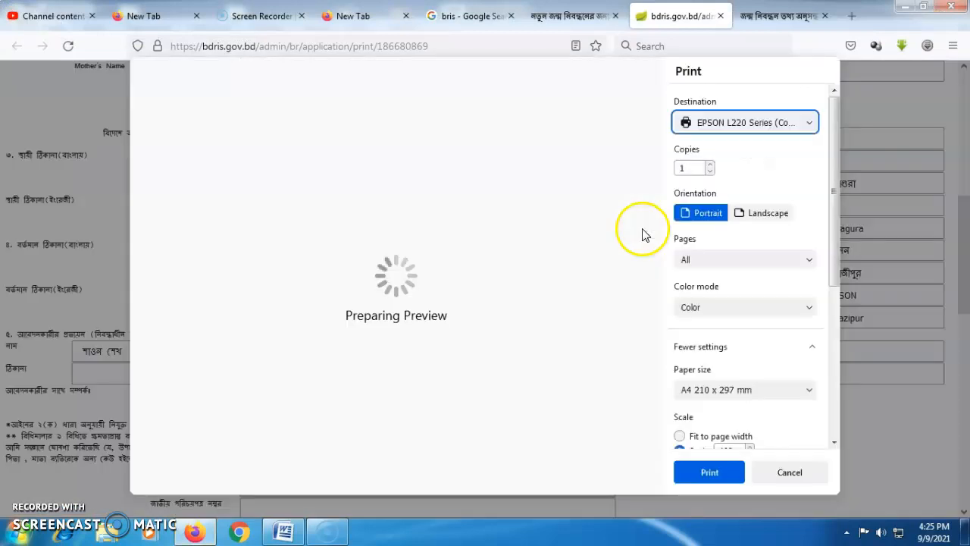
pyautogui.moveTo(832, 161); pyautogui.dragTo(828, 349)
pyautogui.click(734, 432)
# Print on Epson Premium Glossy paper to the EPSON L220, then close its offline, not-ready warning.
pyautogui.click(262, 137)
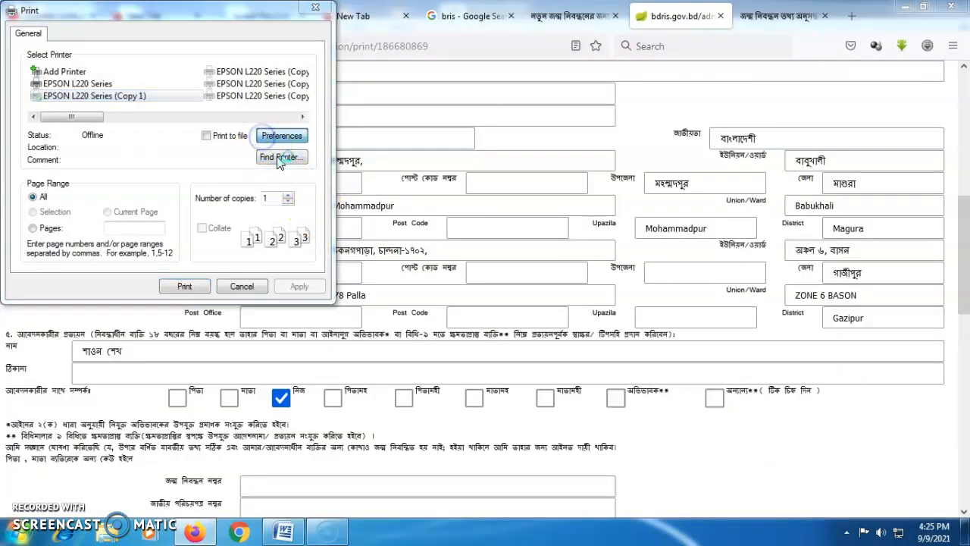
pyautogui.click(284, 190)
pyautogui.click(279, 224)
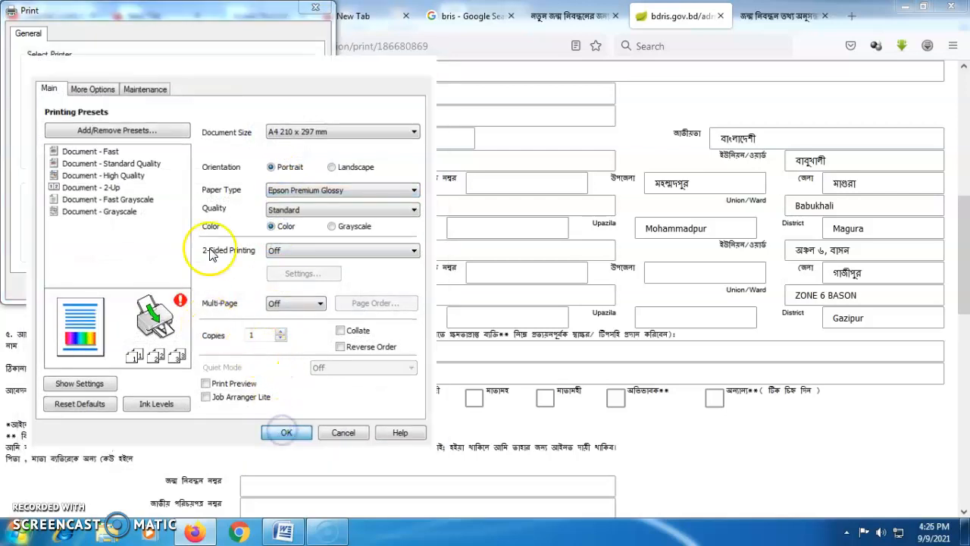
pyautogui.click(287, 435)
pyautogui.click(186, 286)
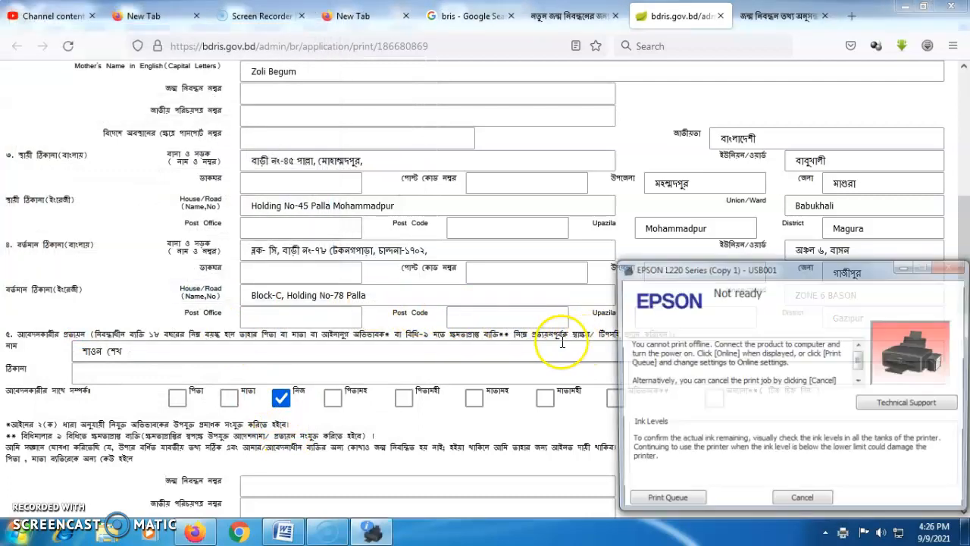
pyautogui.click(801, 503)
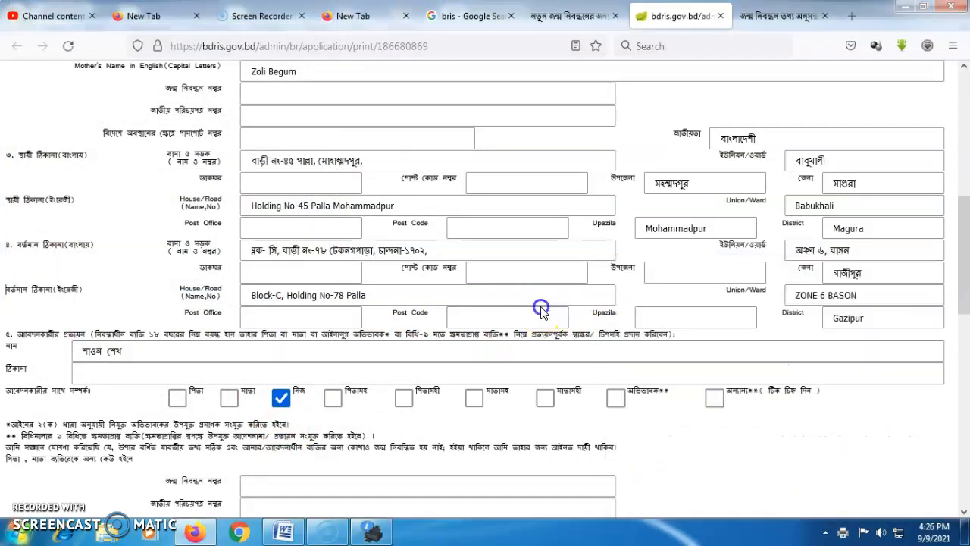
pyautogui.moveTo(964, 251); pyautogui.dragTo(954, 191)
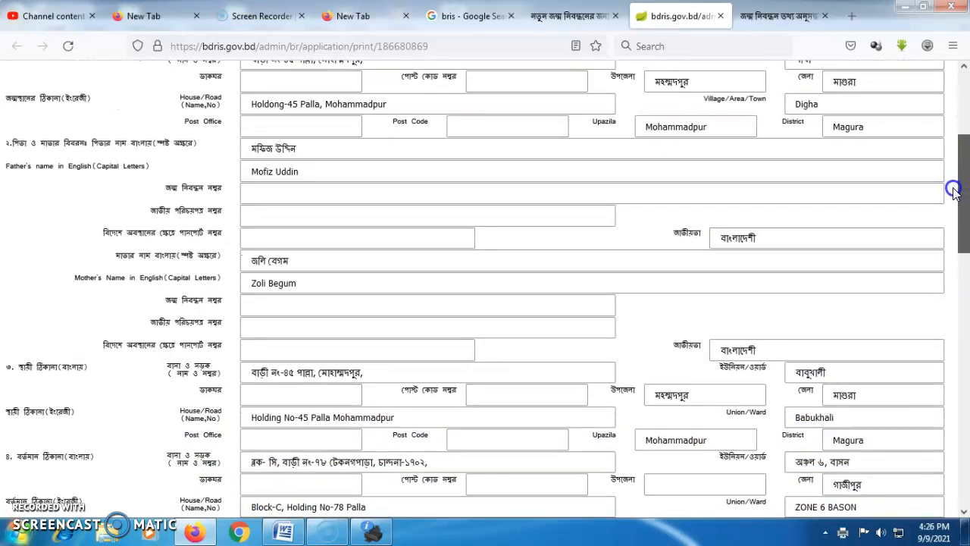